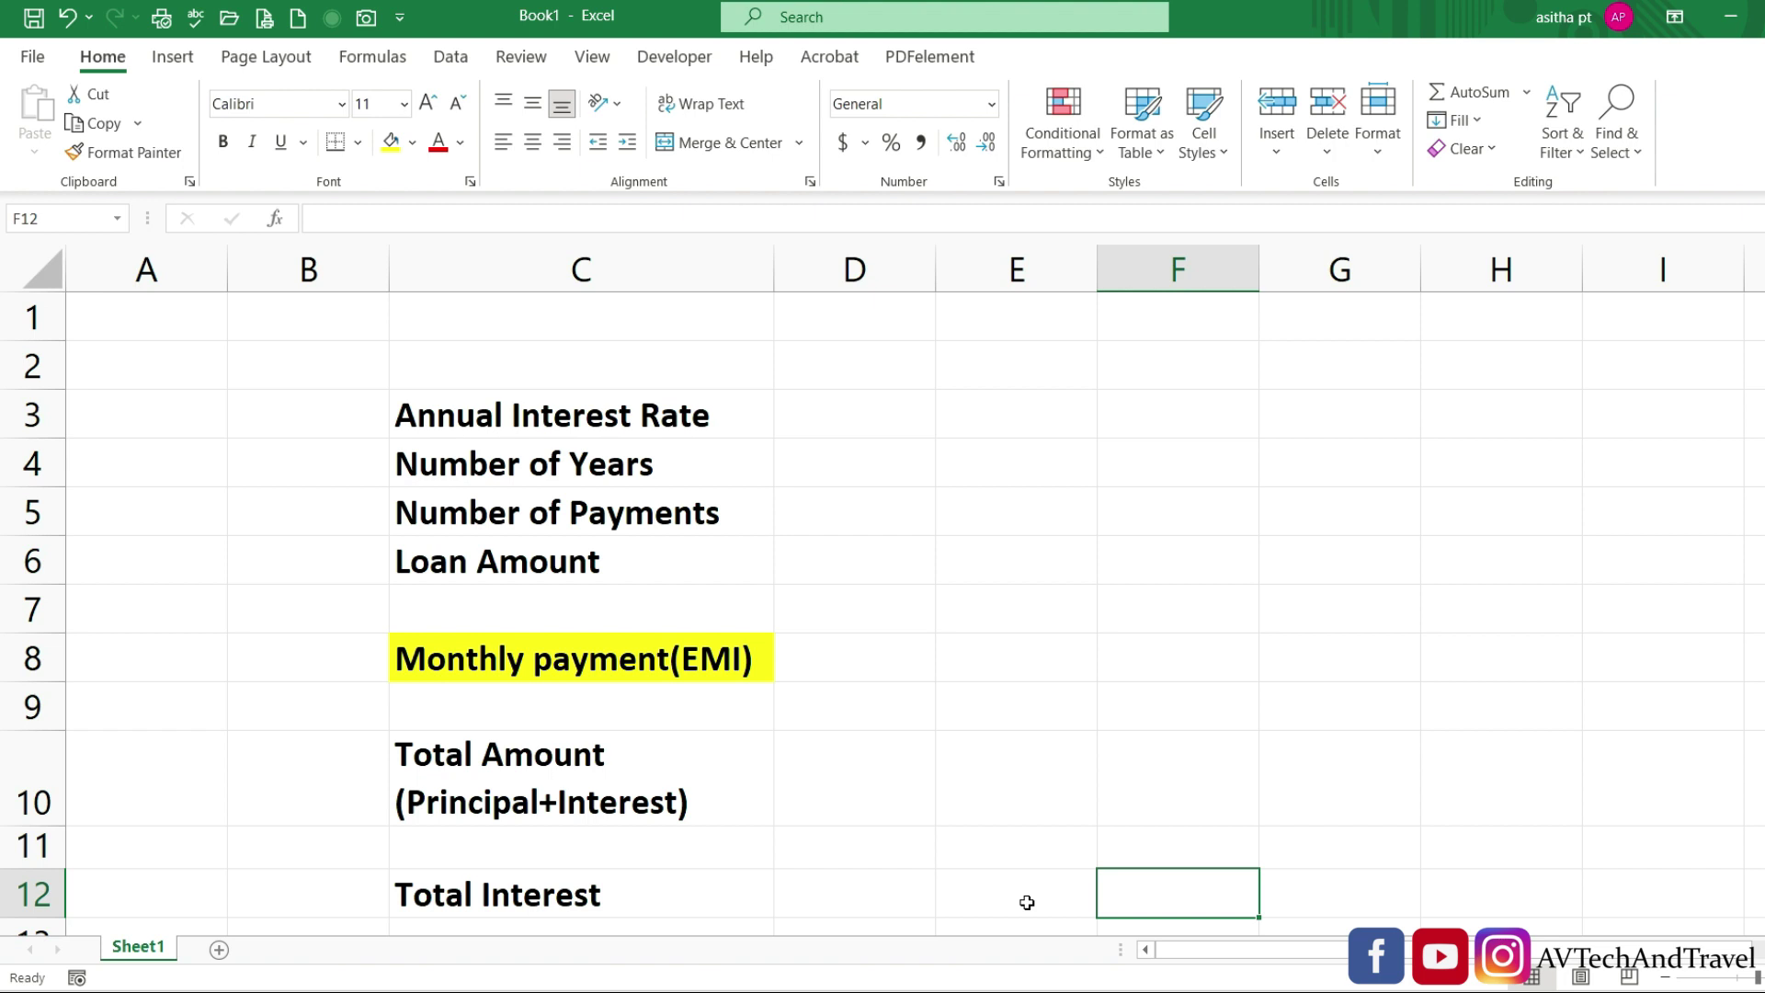
Step: Enter 500000 as the loan amount in D6
left_click(805, 566)
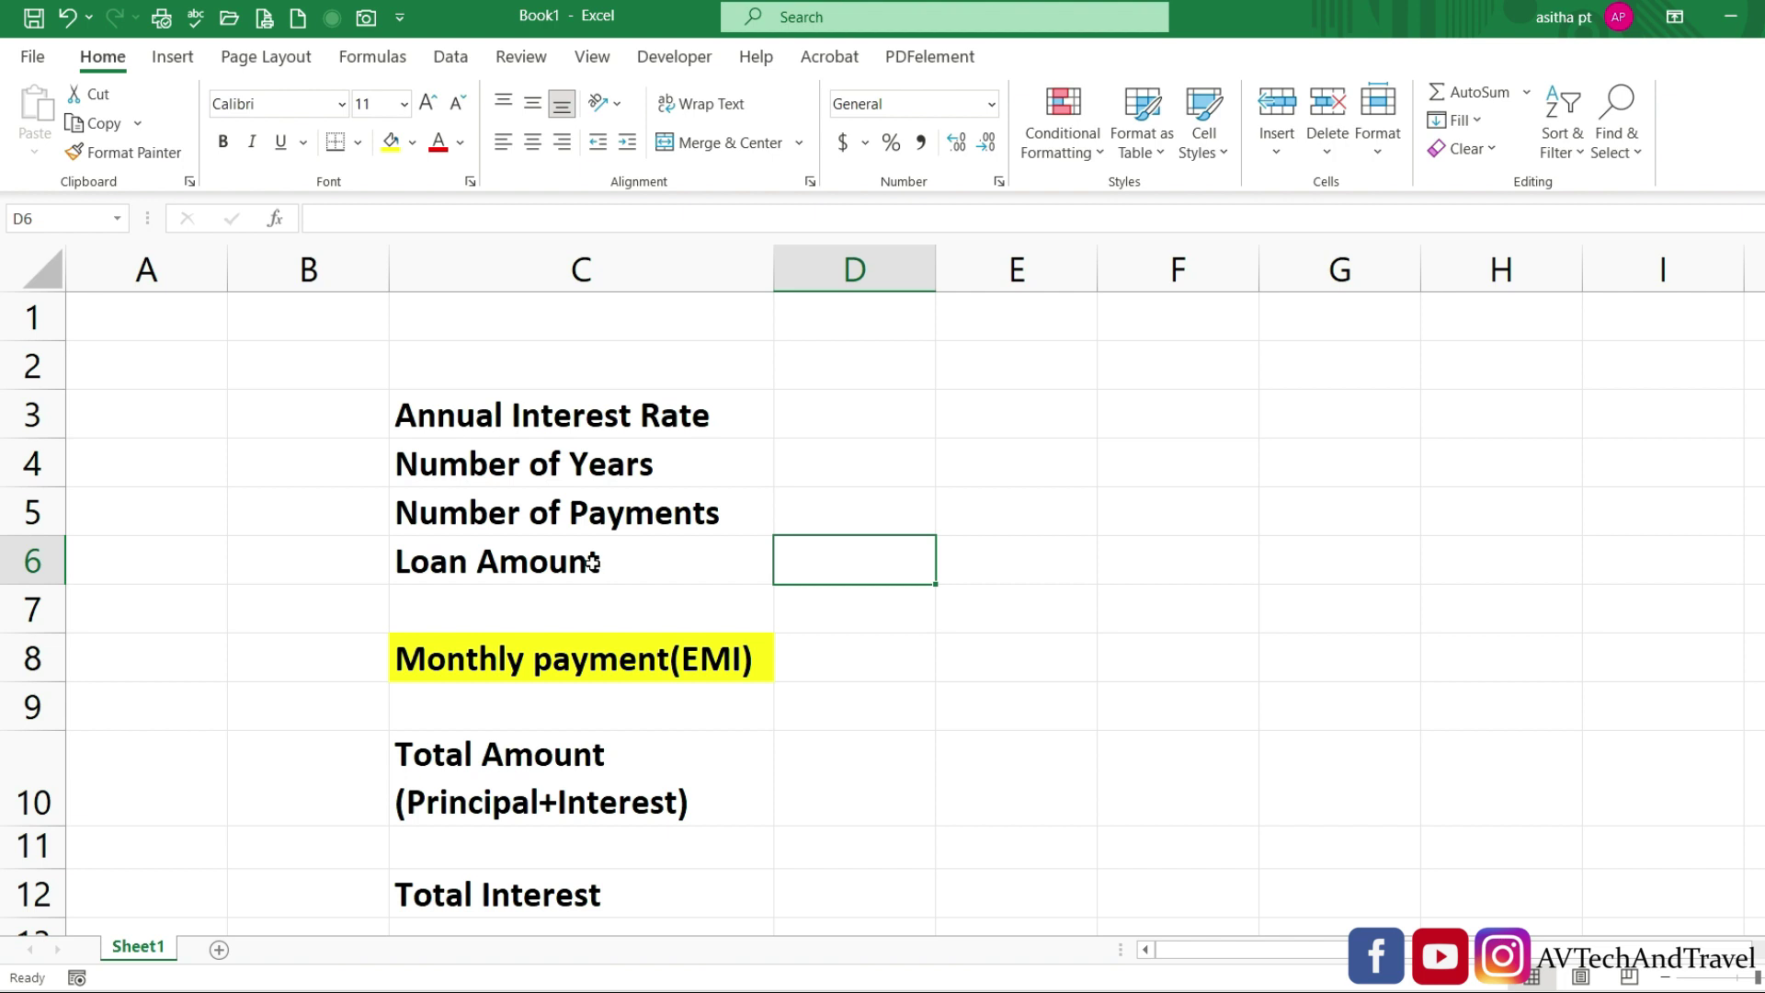
left_click(591, 562)
double_click(847, 568)
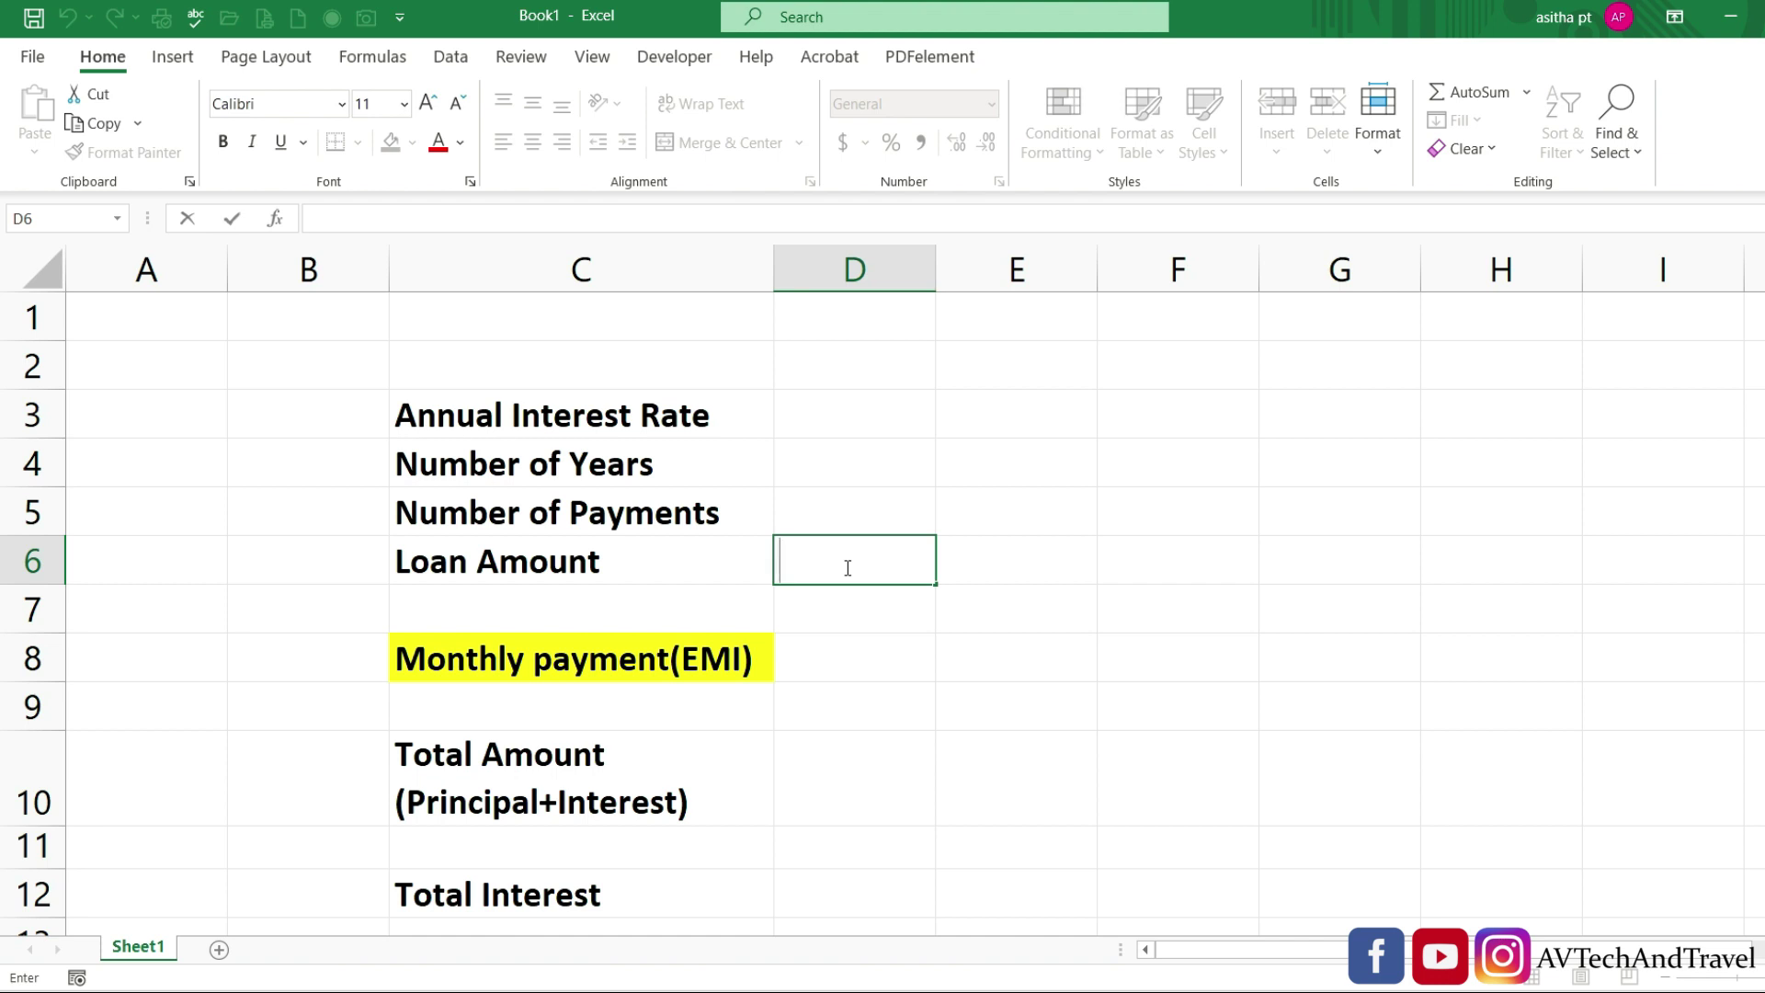
type("500000")
key("Return")
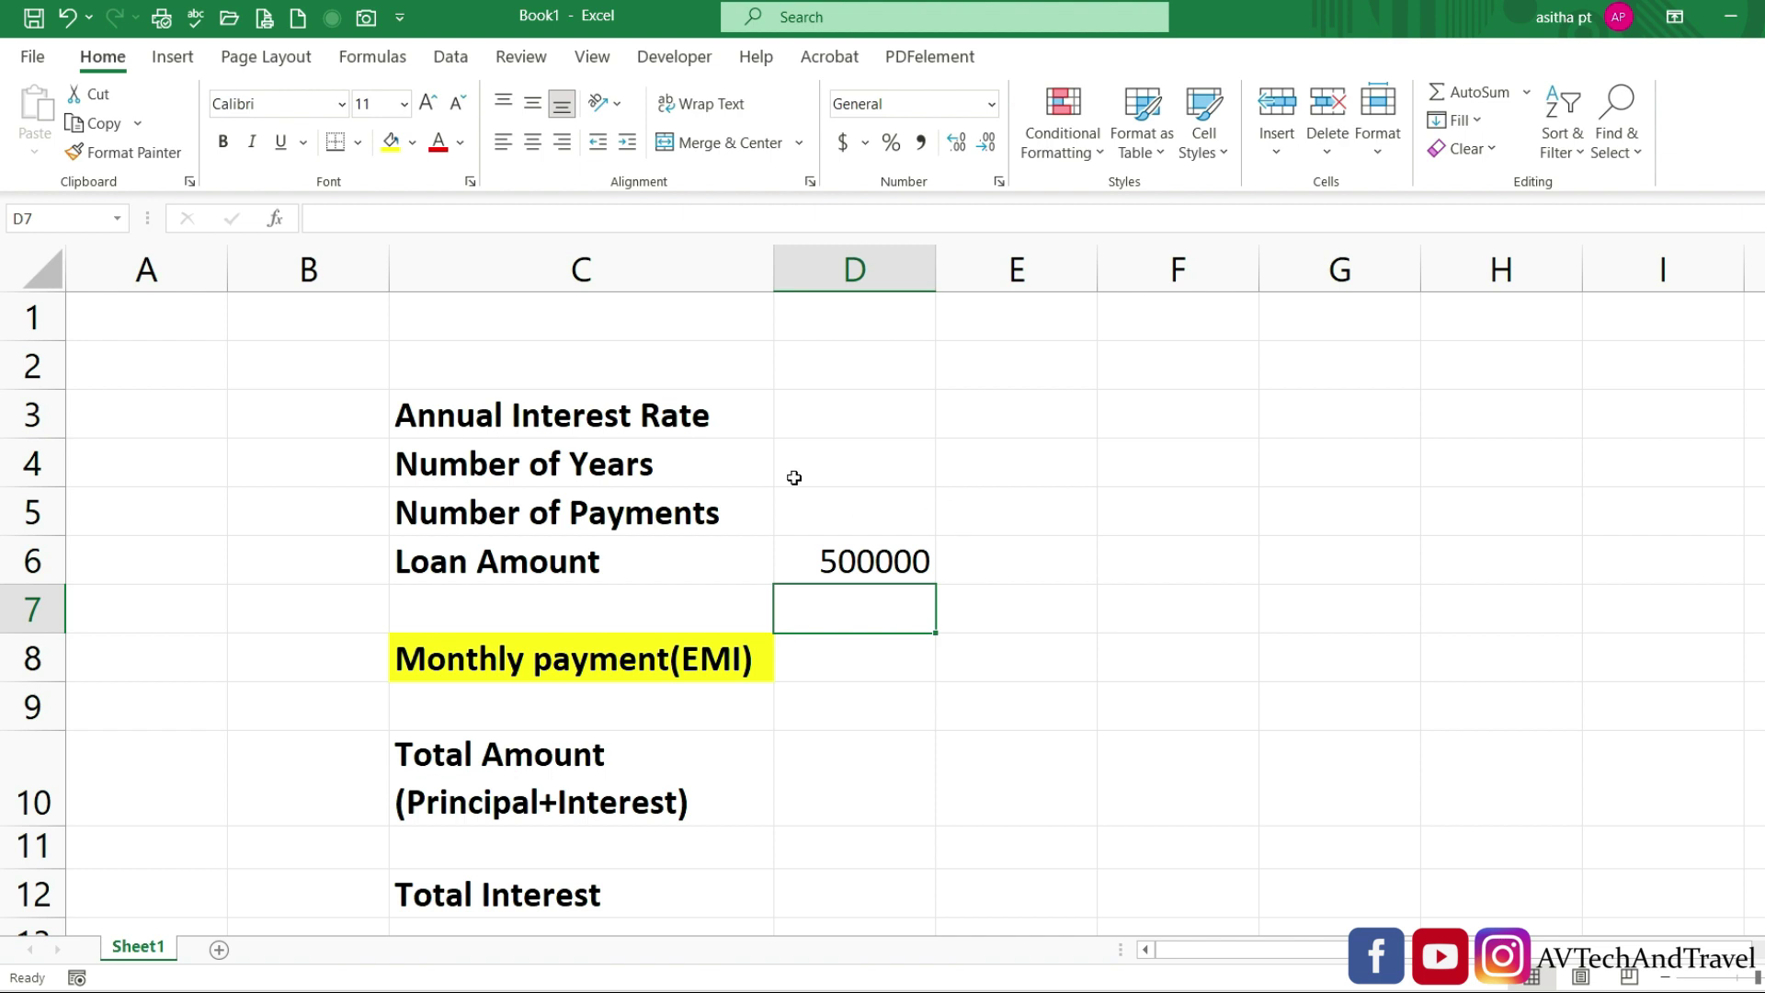
Step: Set the annual interest rate to 7% in D3 and the number of years to 10 in D4
double_click(801, 410)
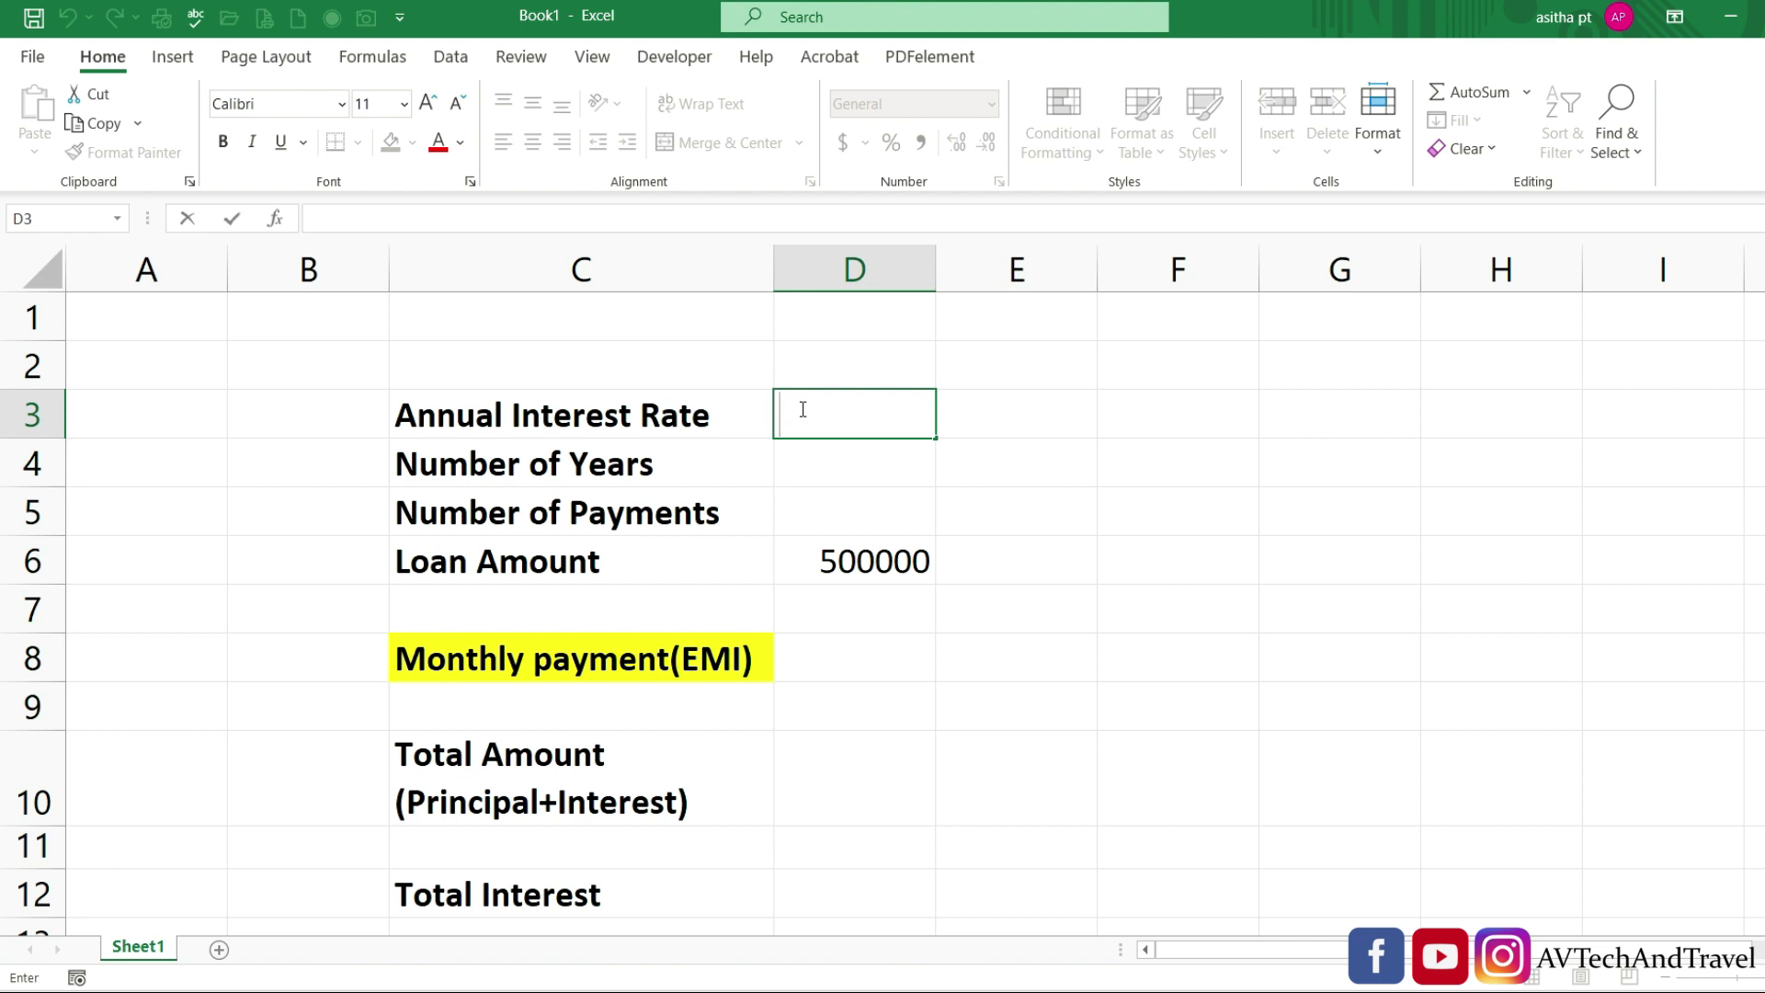
type("7")
type("%")
key("Return")
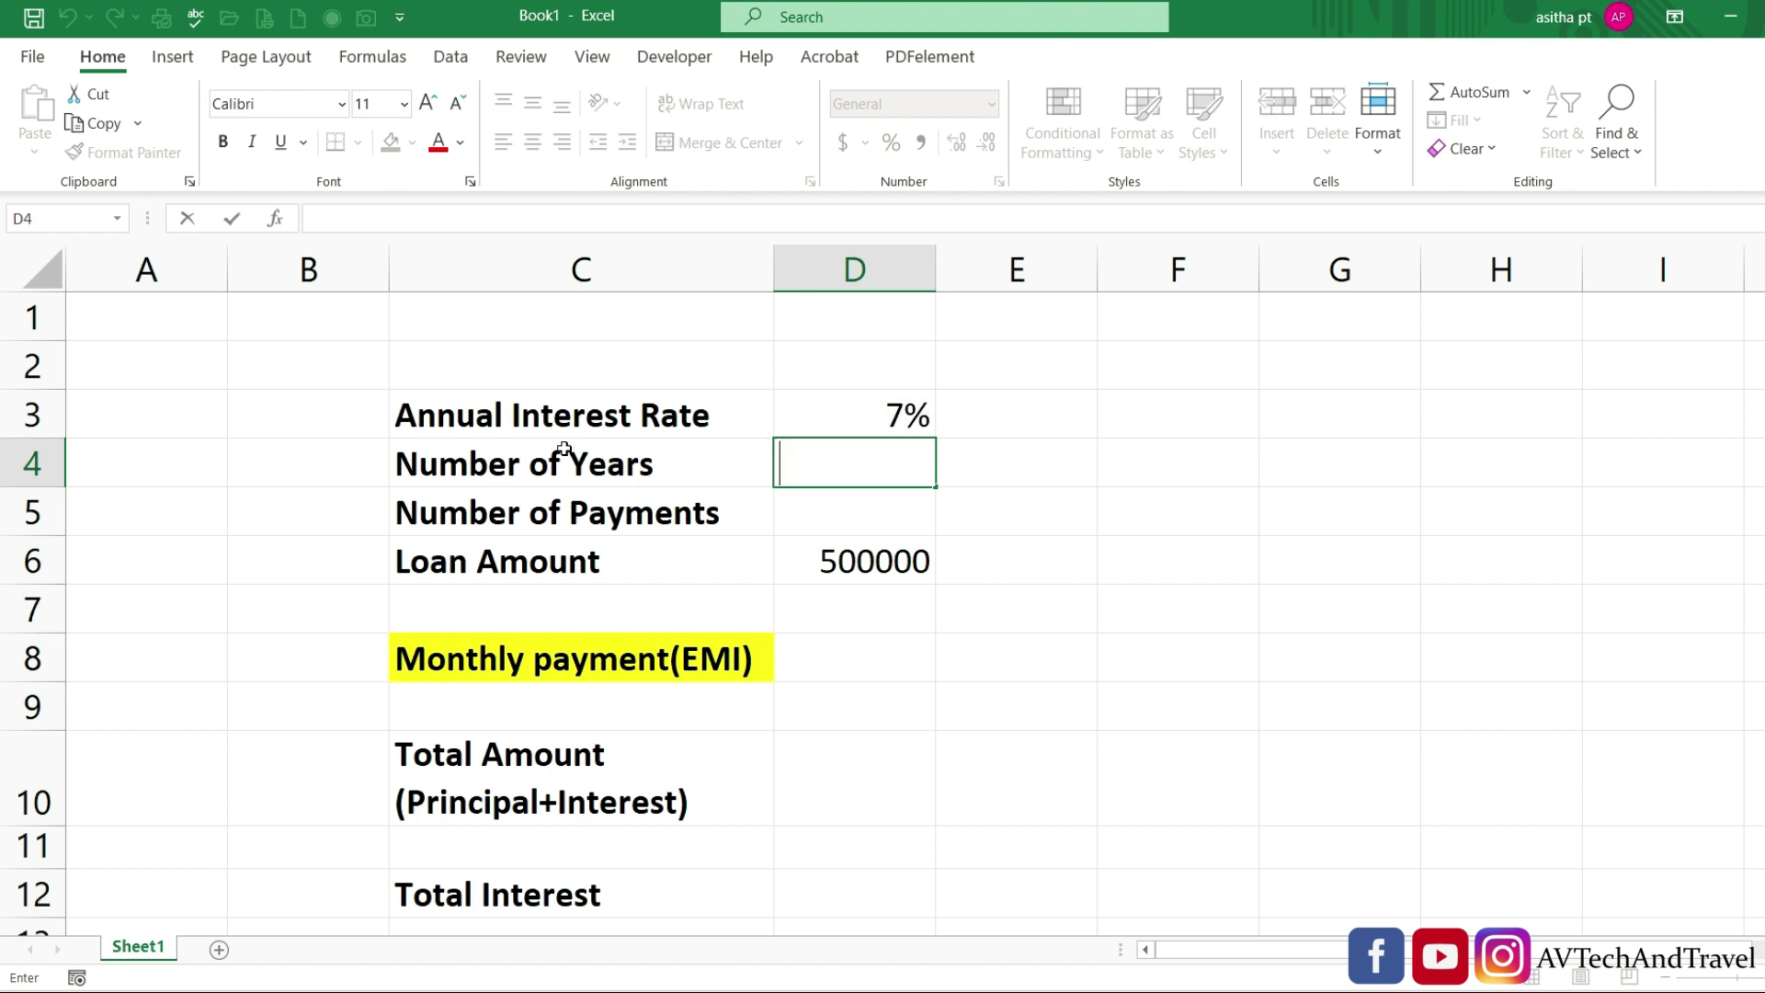
double_click(829, 454)
type("10")
left_click(995, 513)
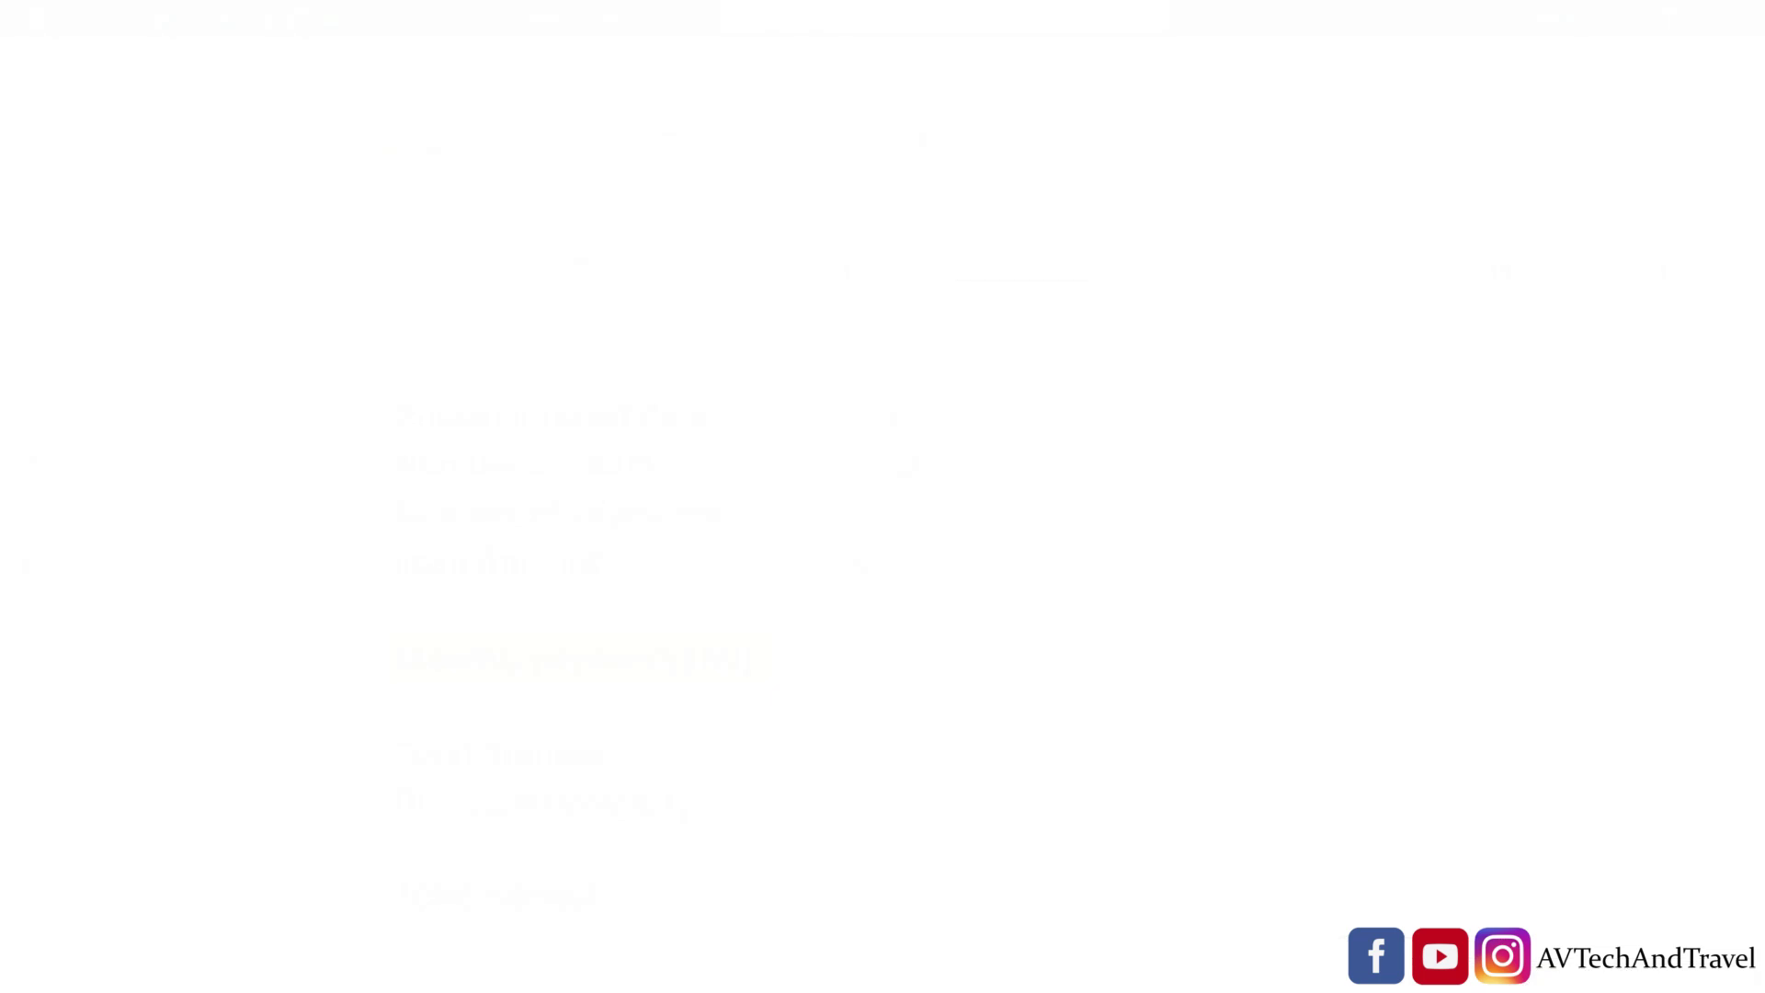
left_click(867, 519)
double_click(867, 519)
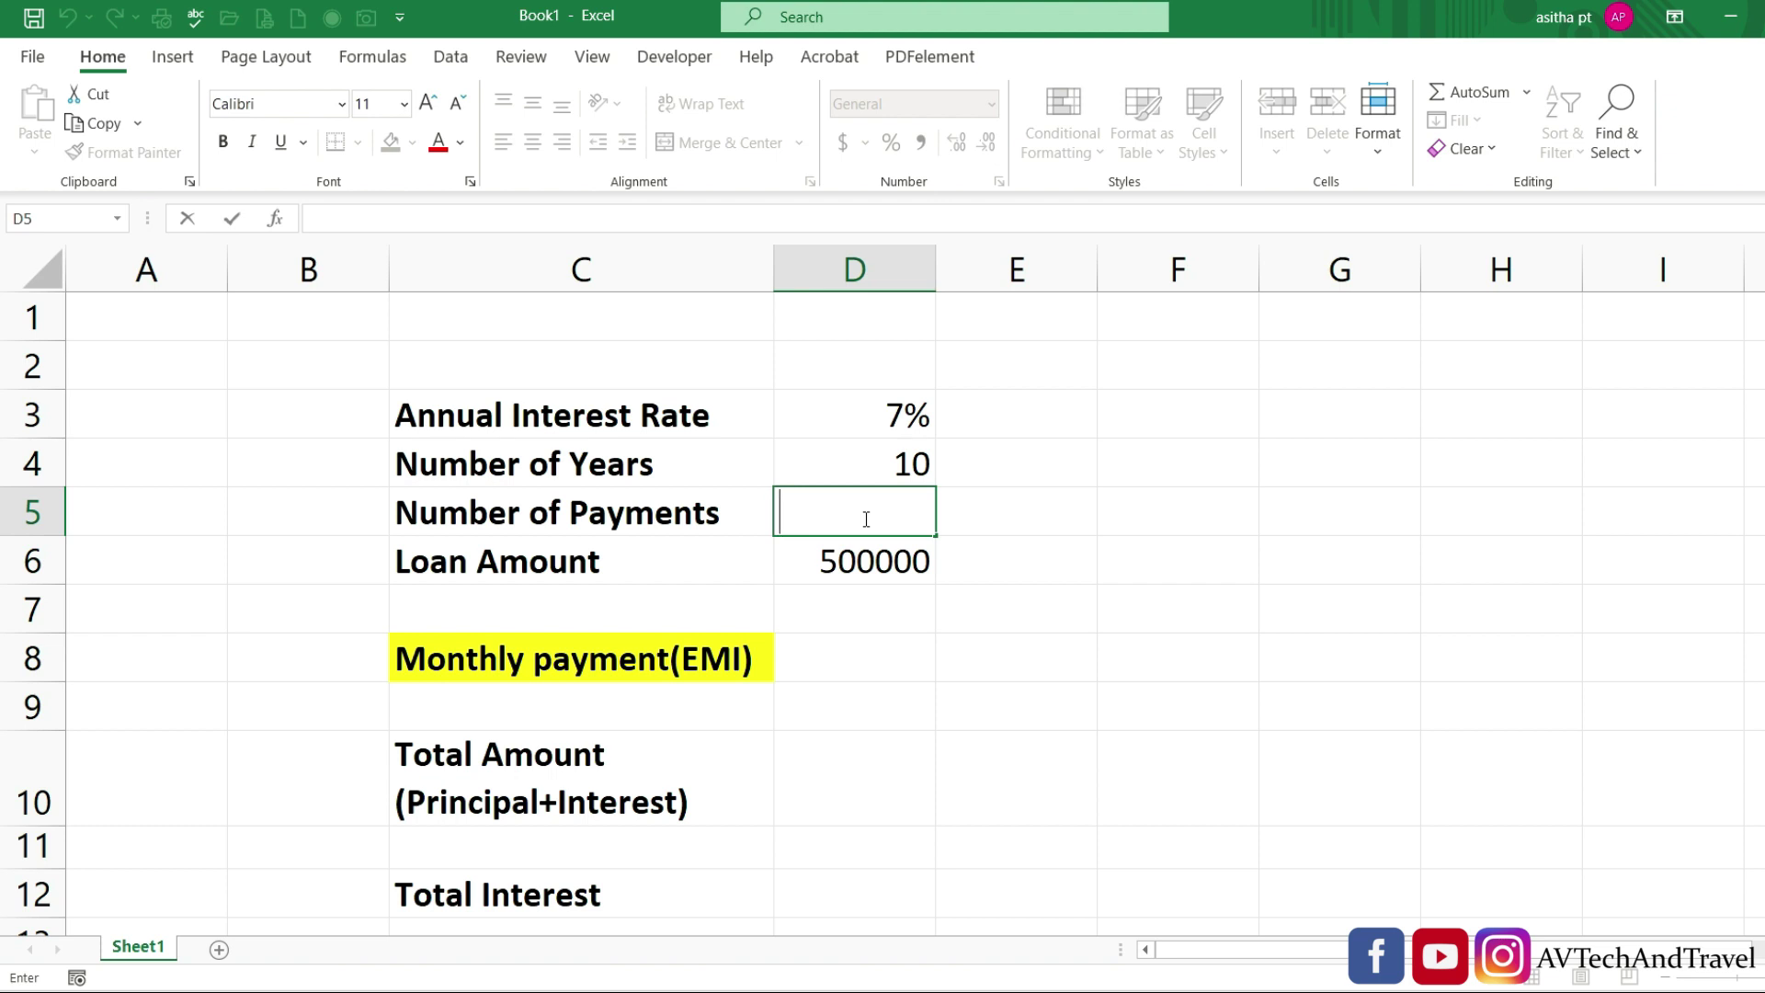
Step: Enter =D4*12 in D5 so Number of Payments shows 120
type("=")
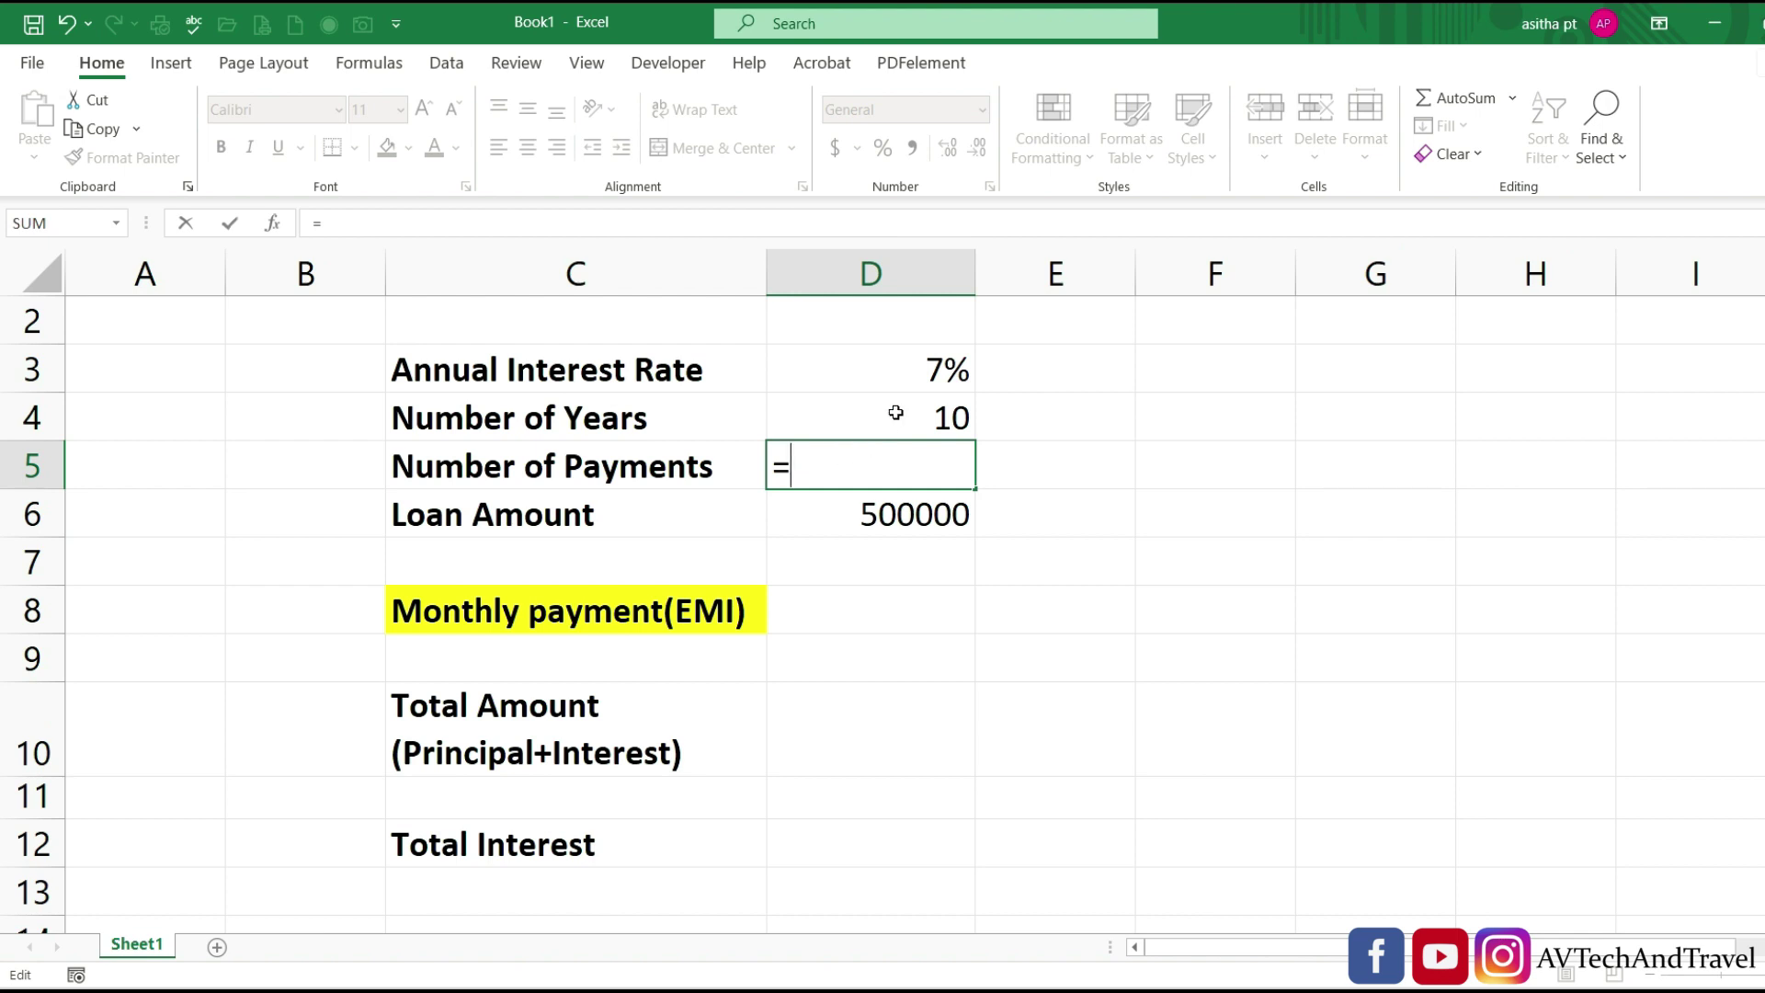
left_click(896, 413)
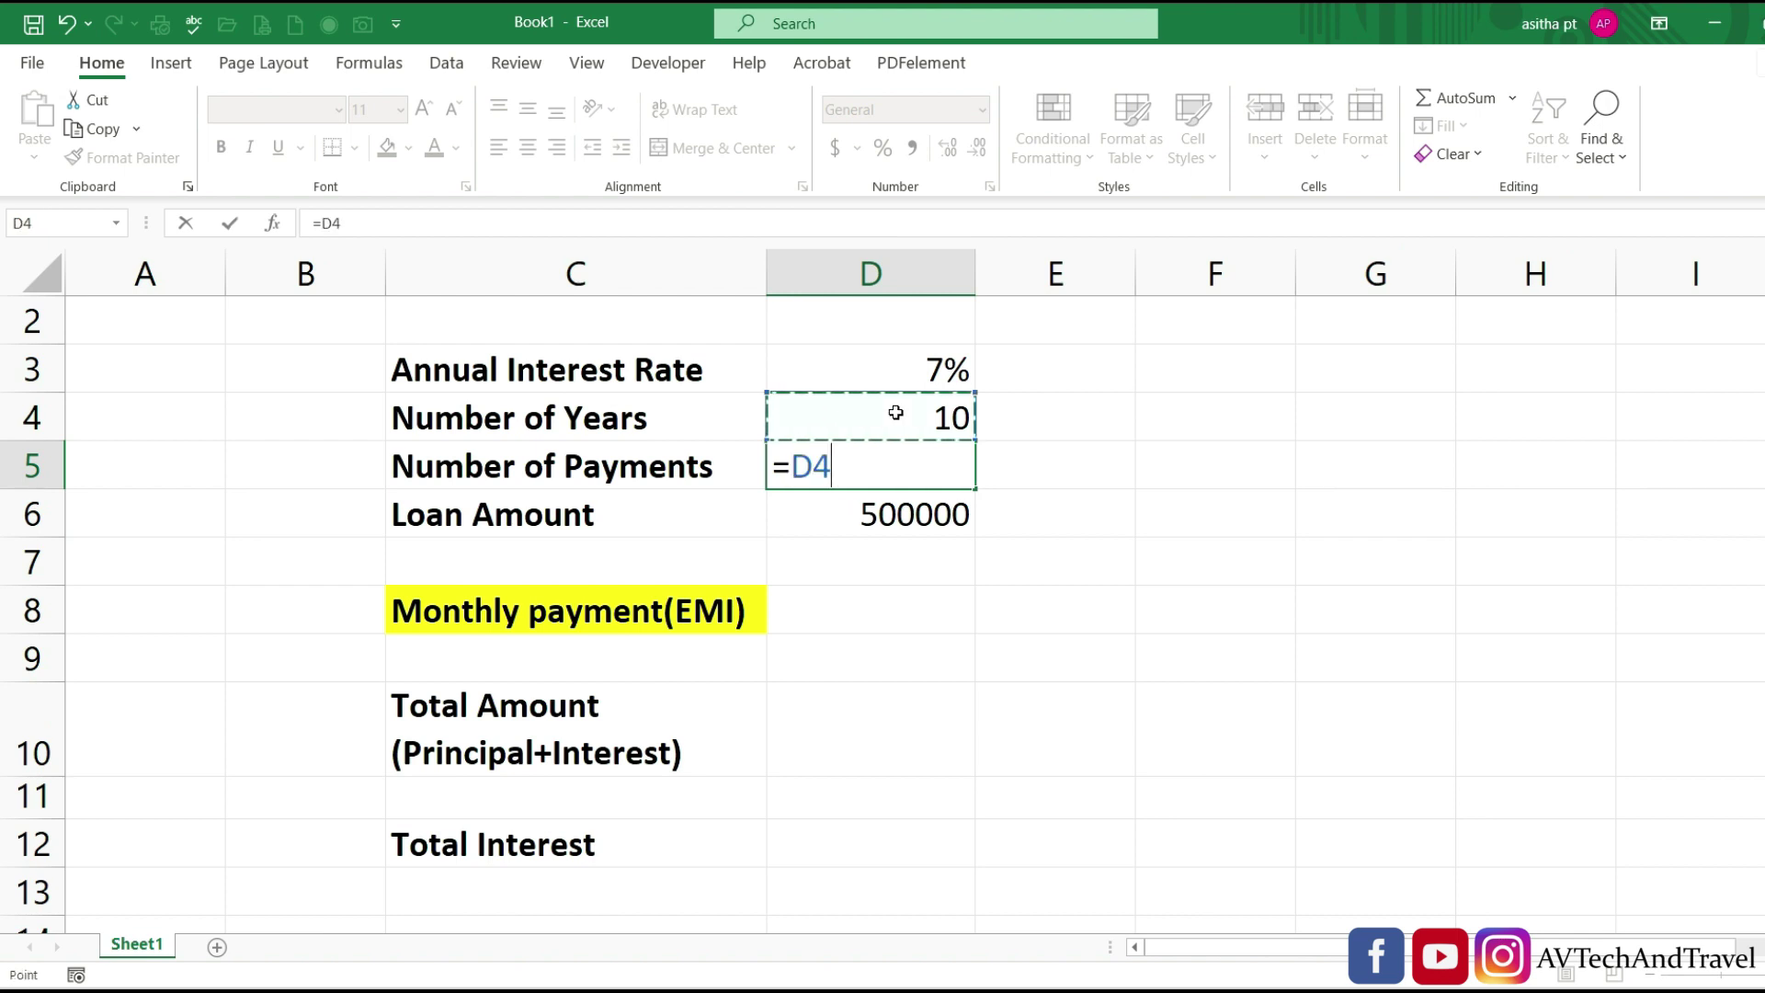
type("*")
type("12")
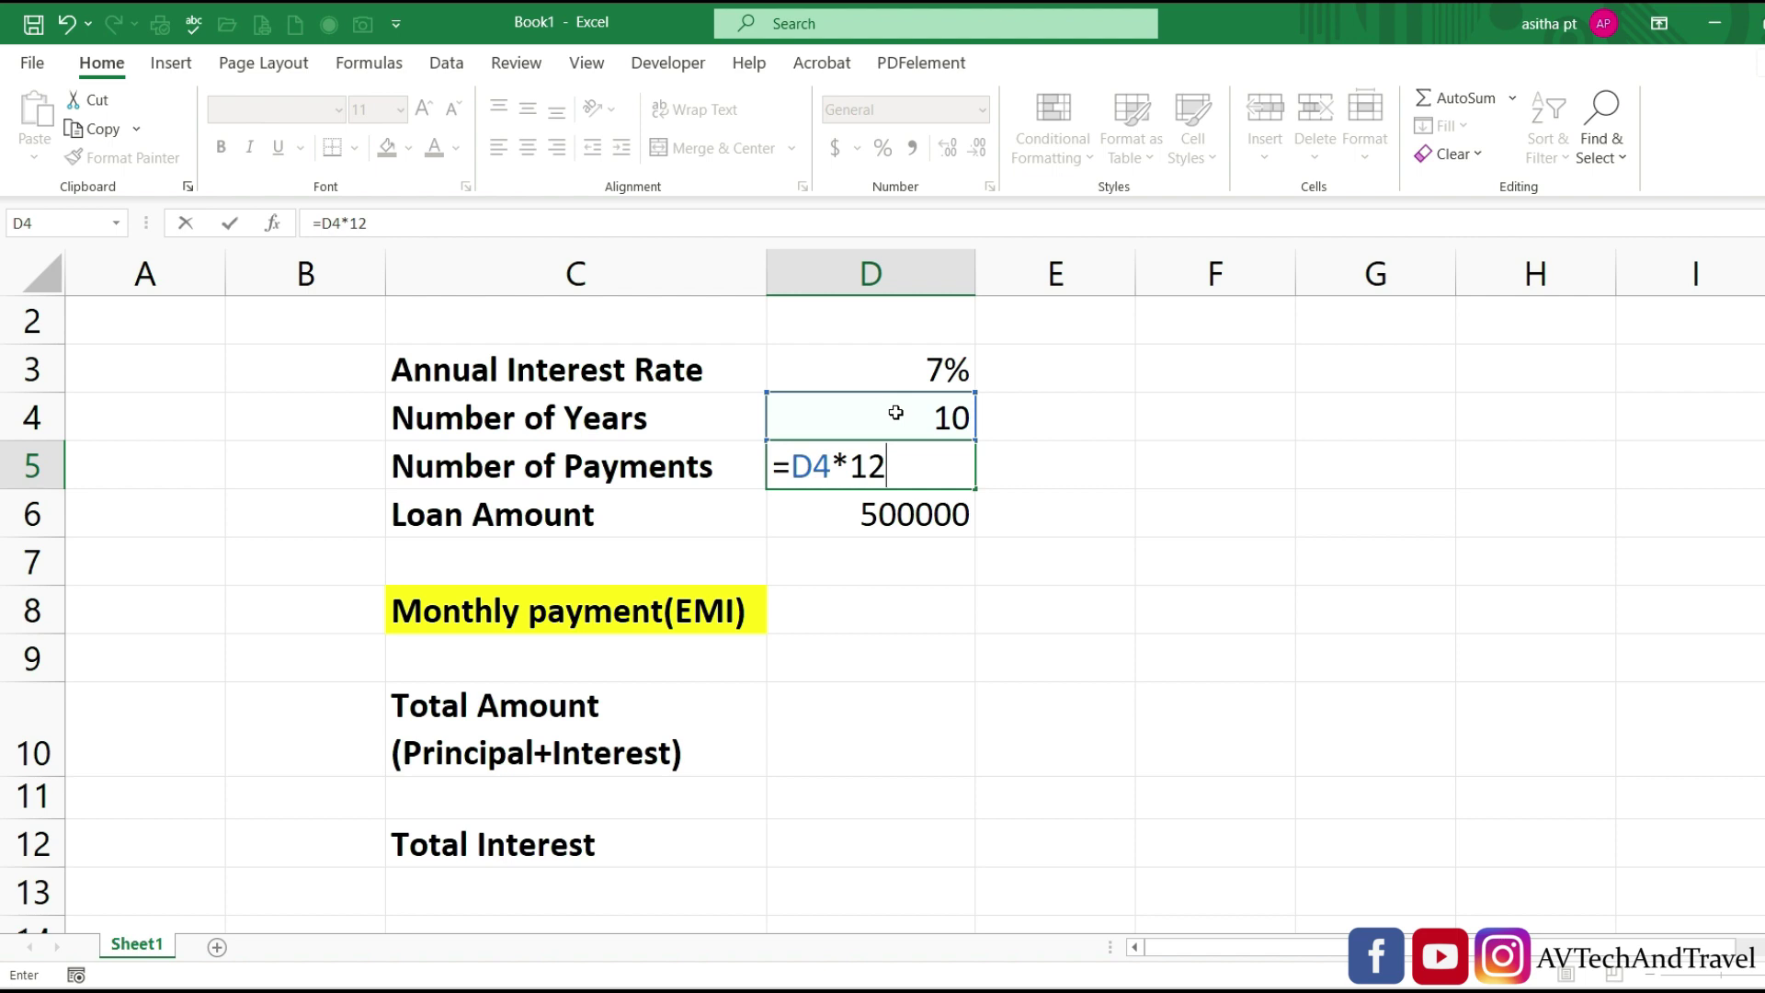
key("Return")
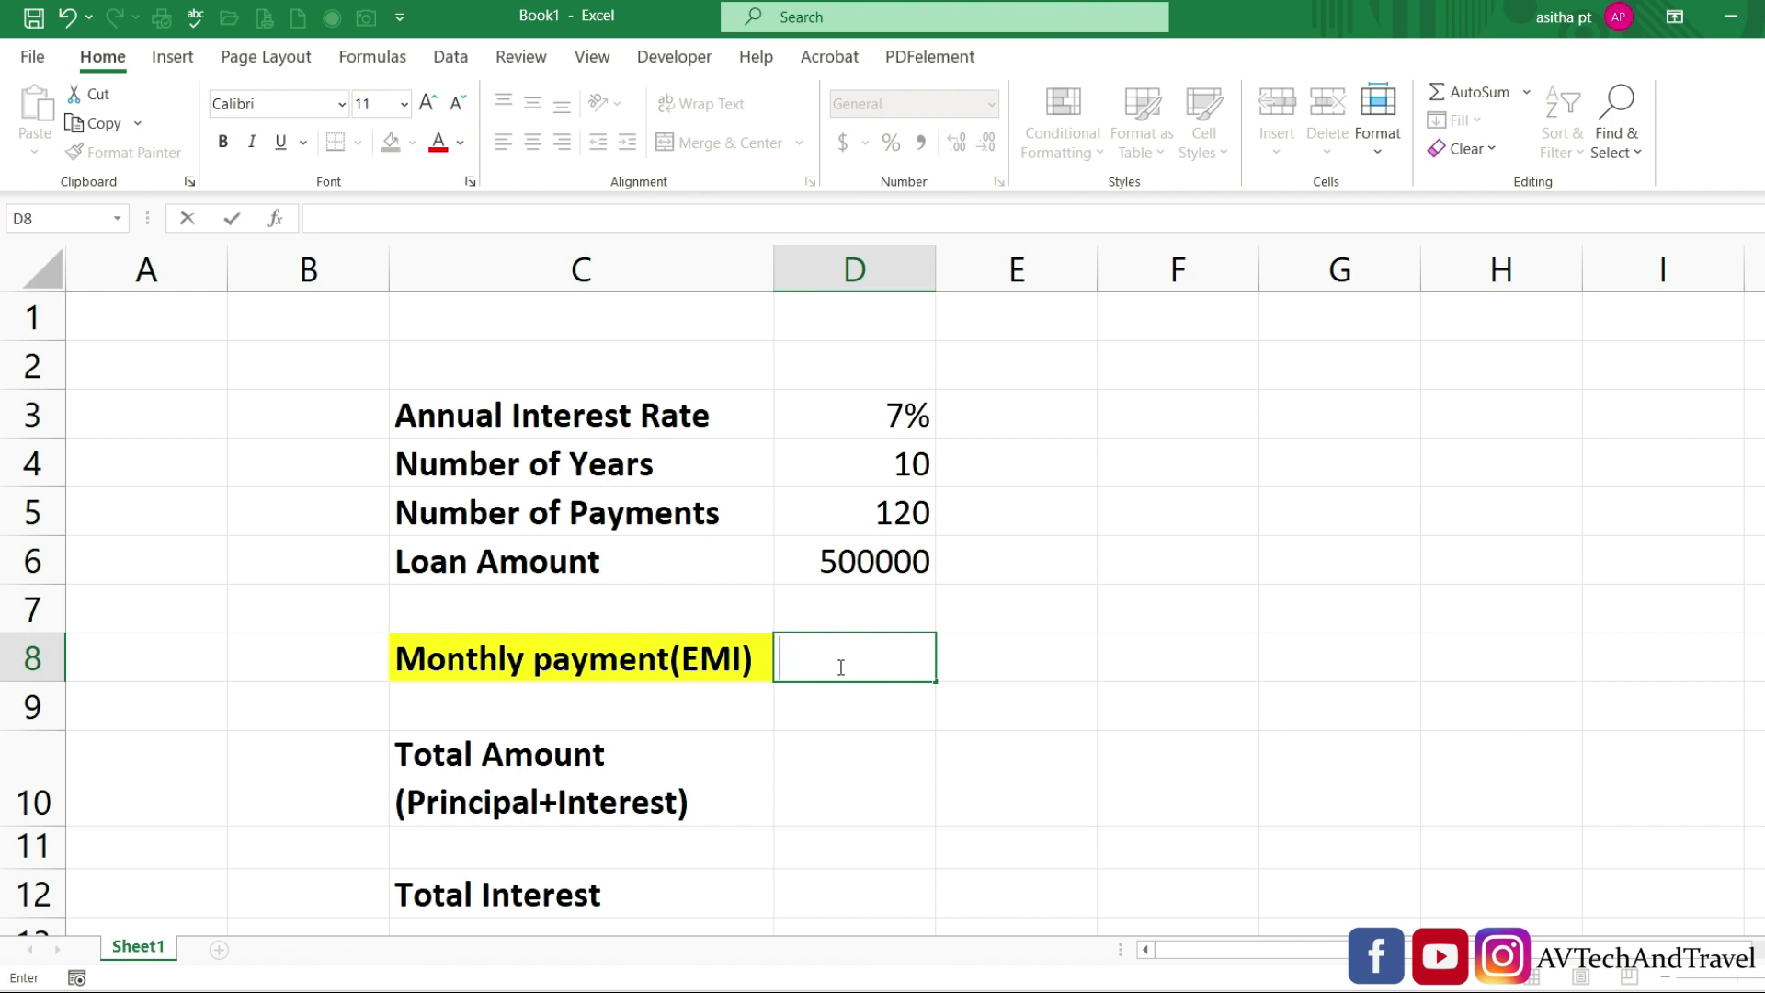
Step: Enter =PMT(D3/12,D5,D6) in D8, giving a monthly EMI of ($5,805.42)
type("=")
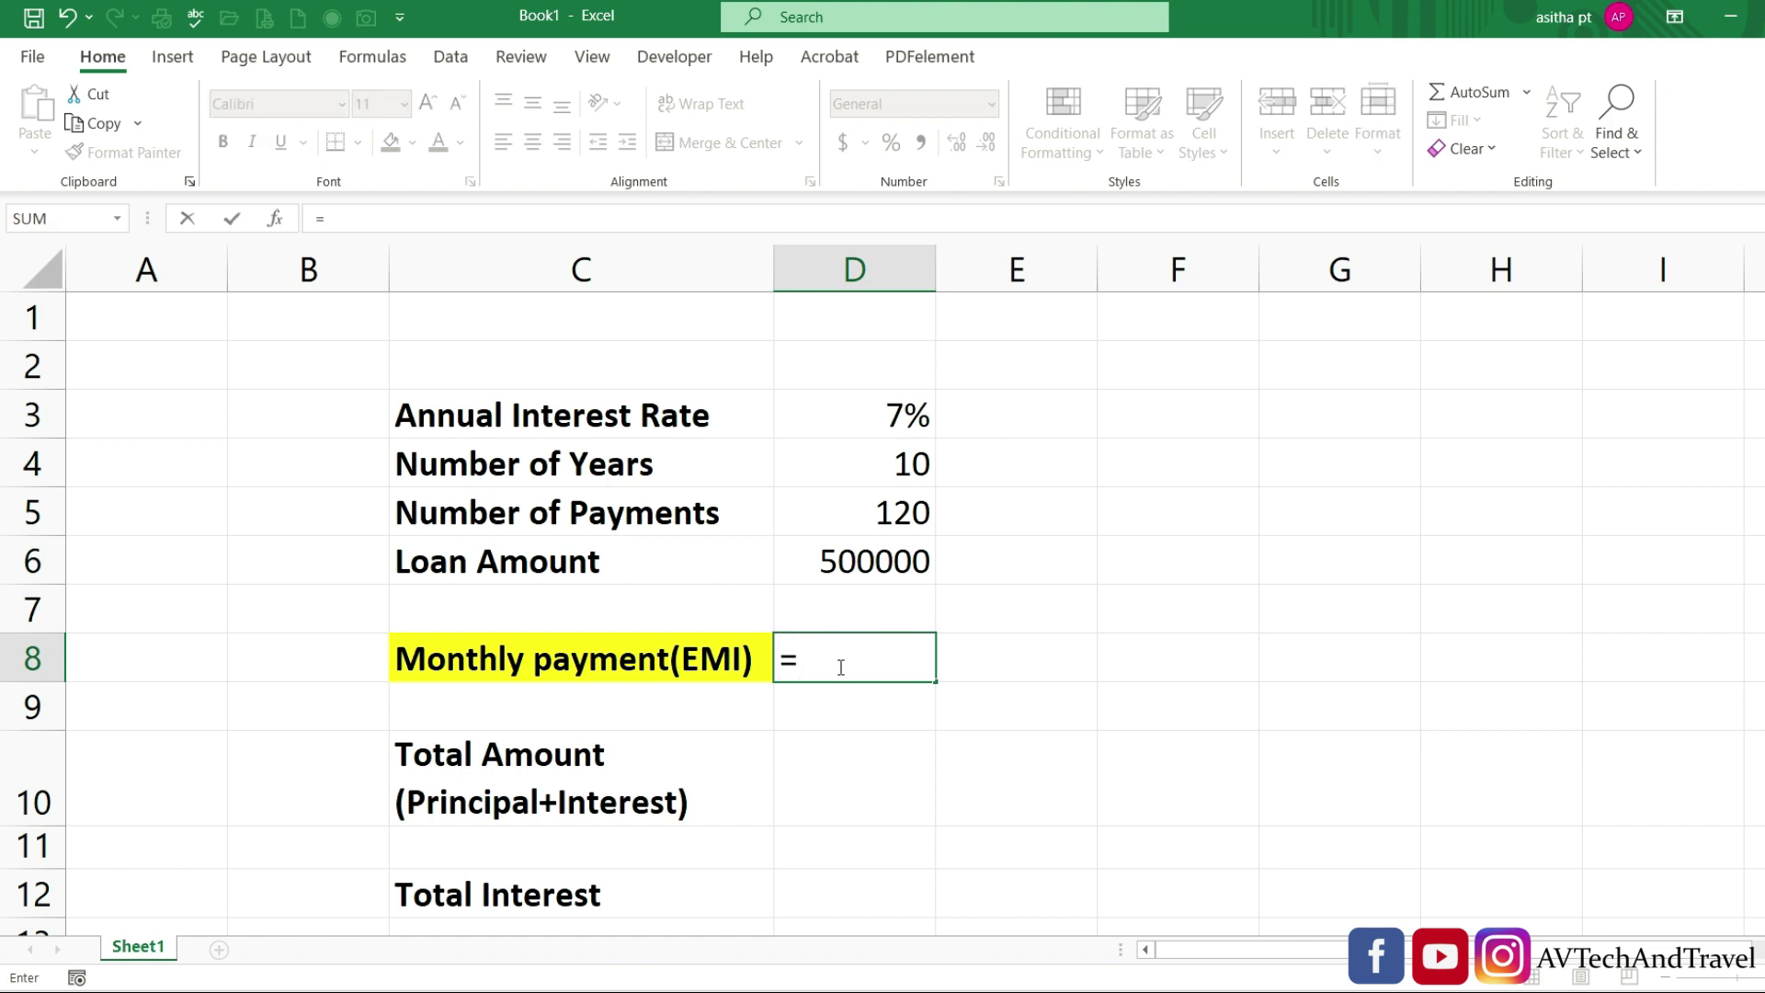
type("pmt")
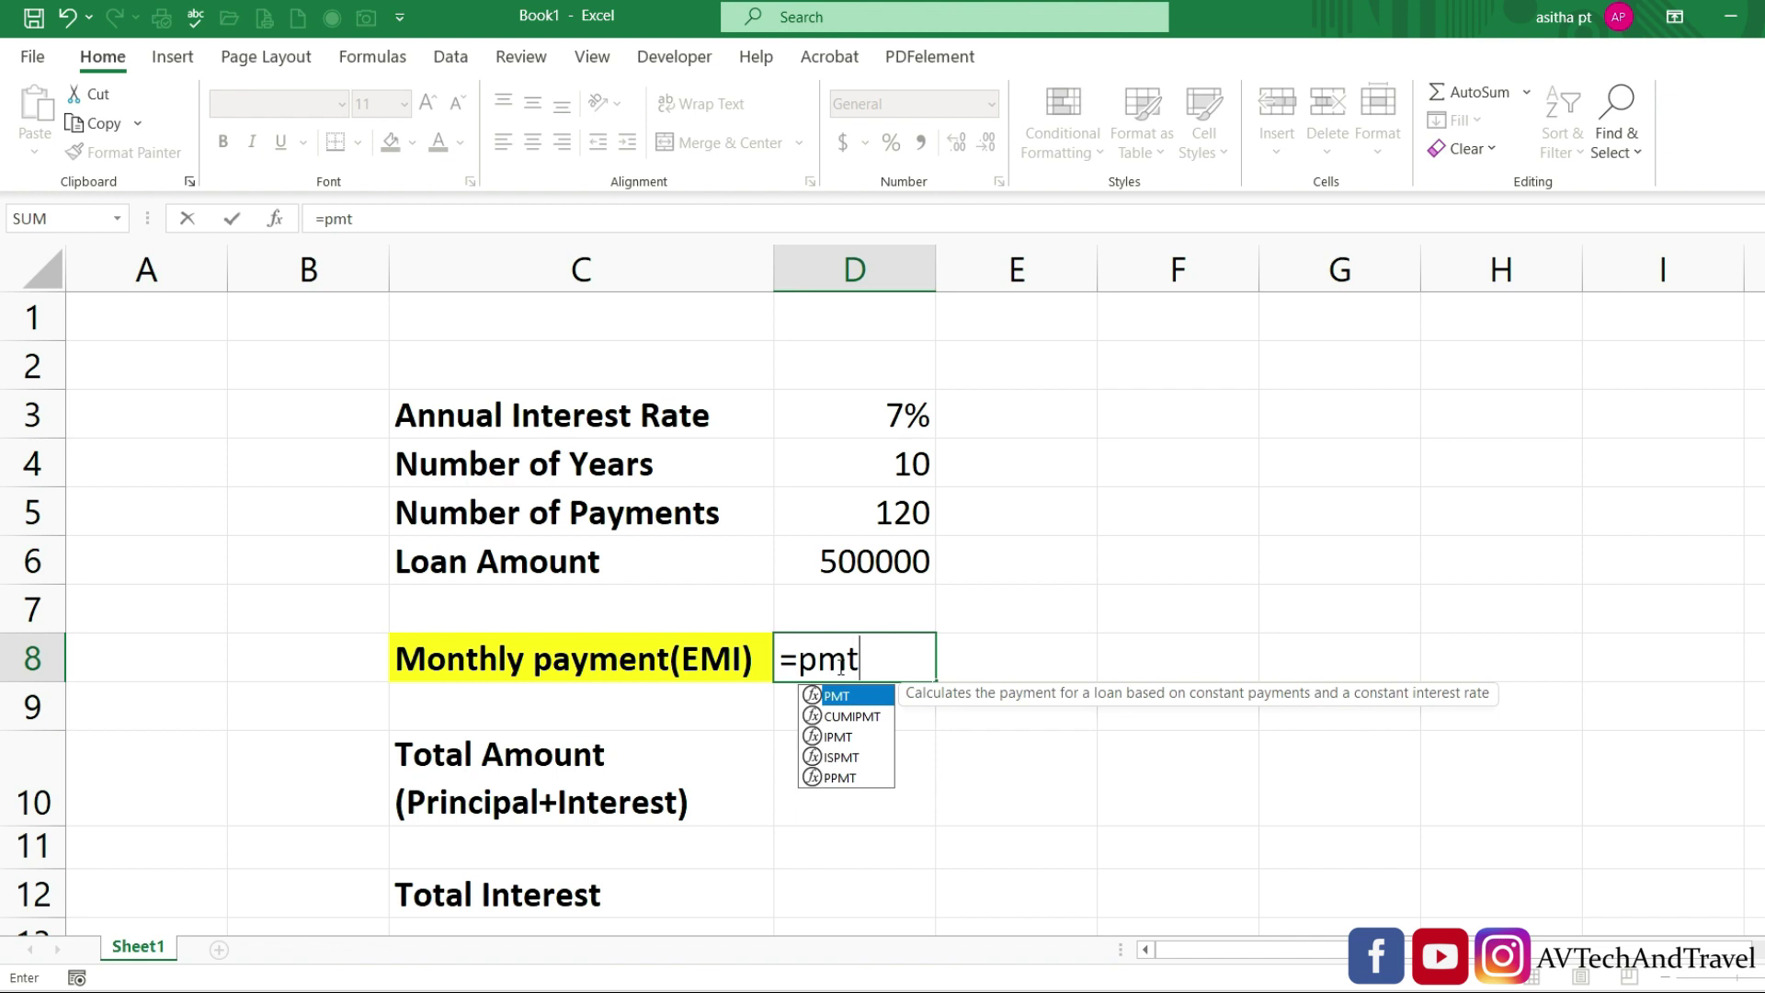
key("Tab")
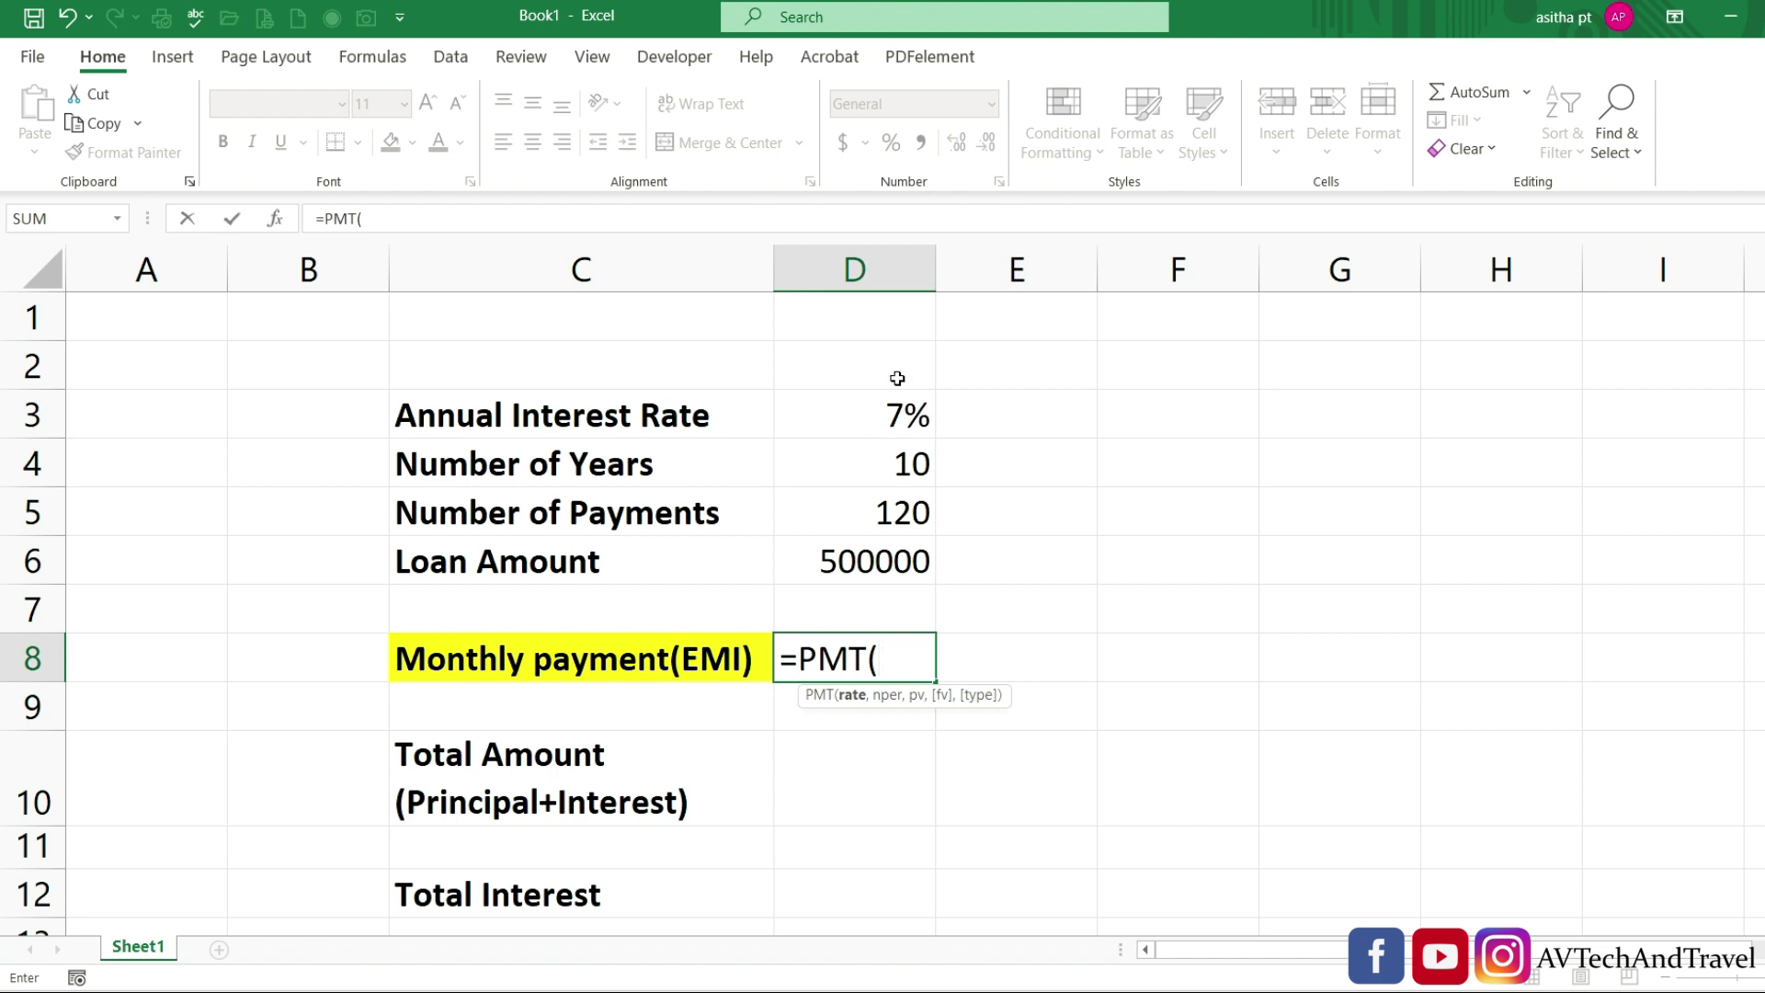
left_click(883, 418)
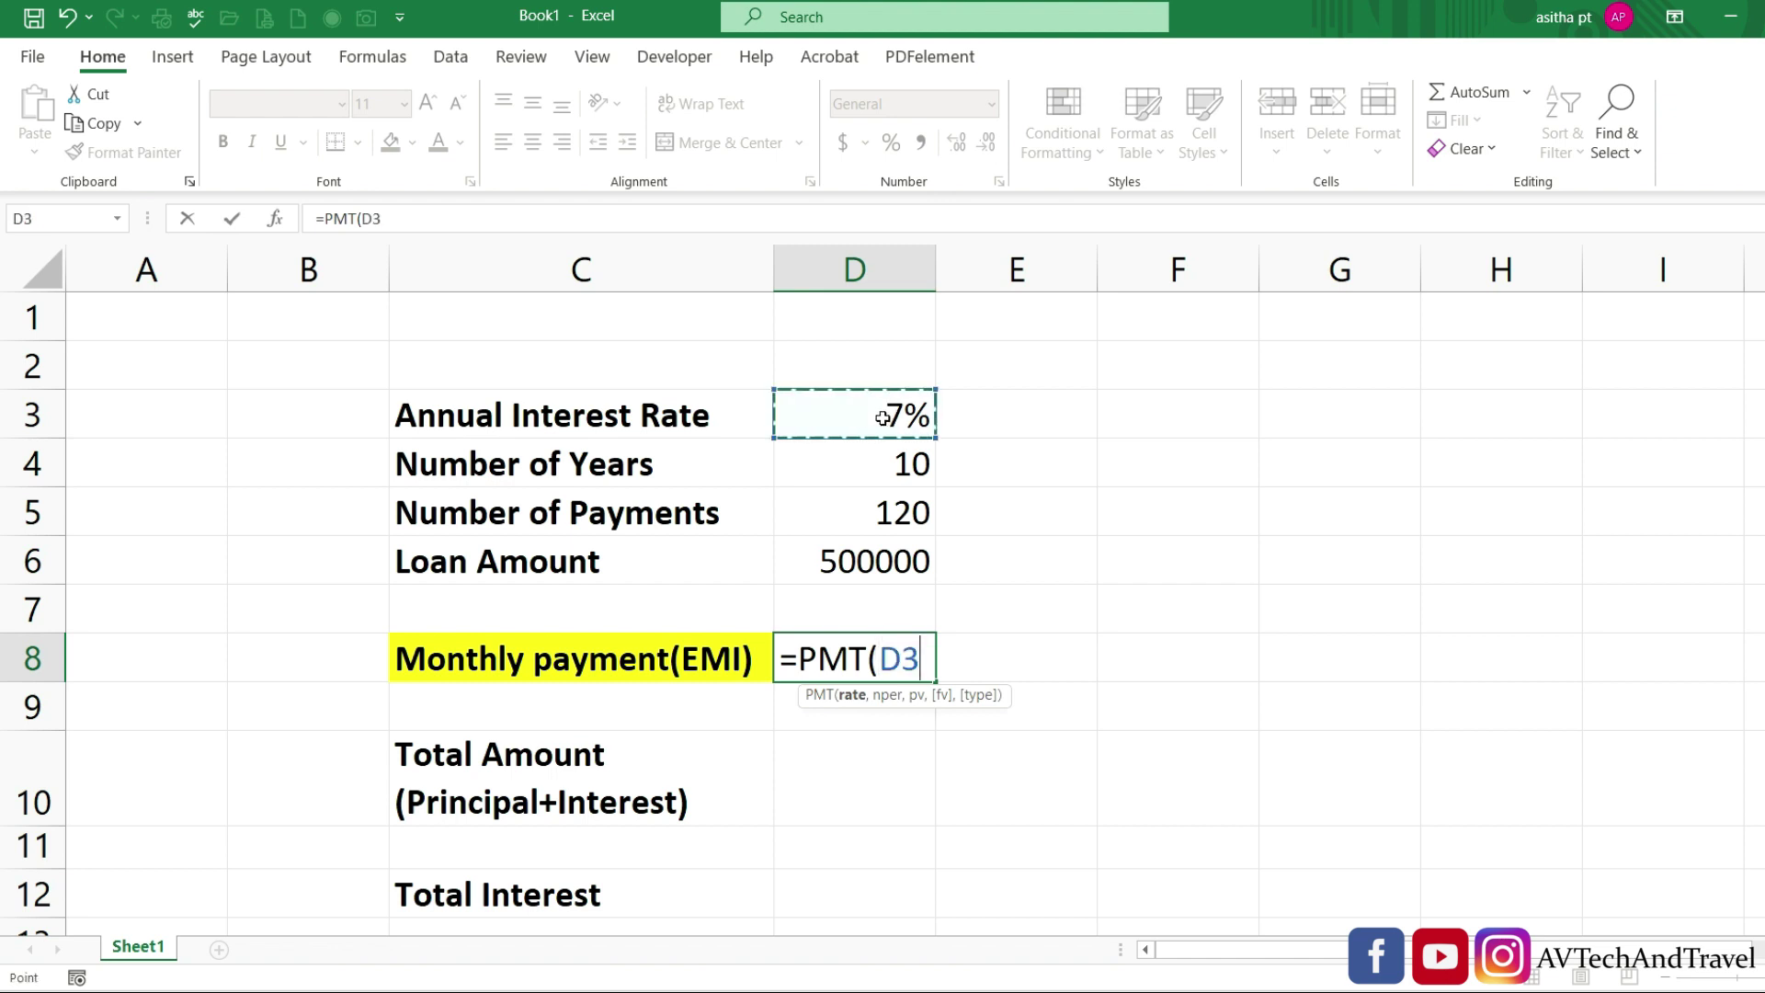
type("/")
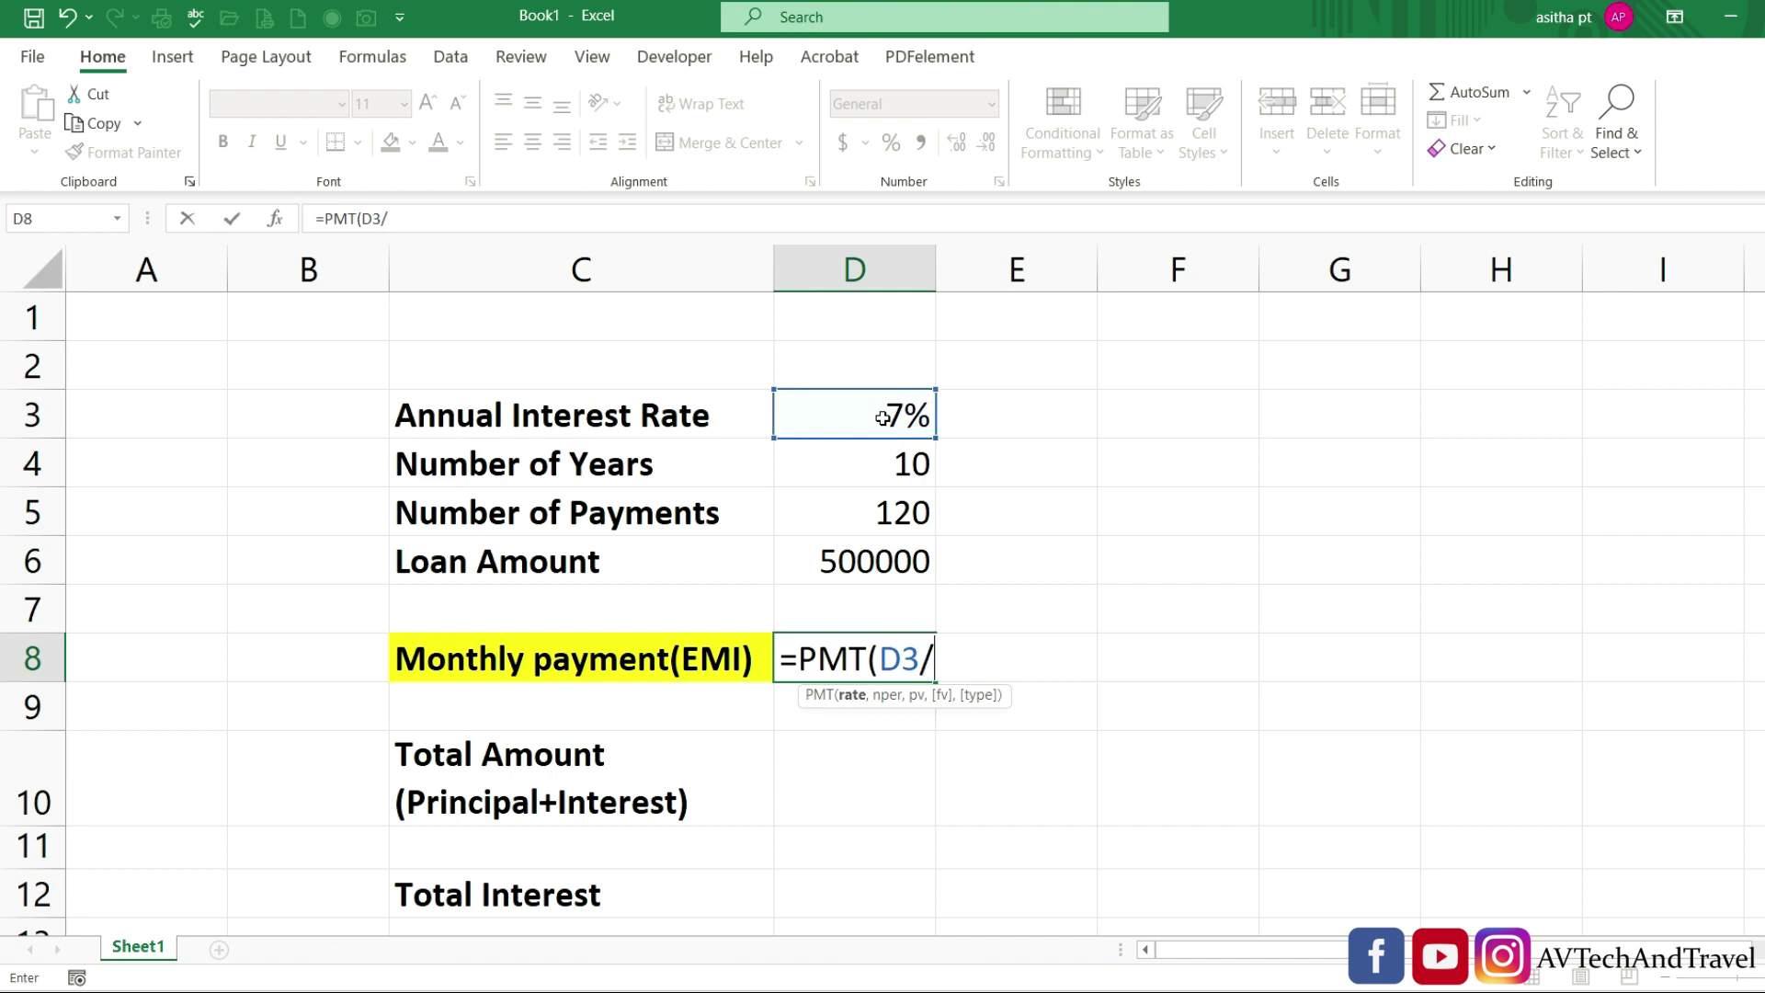
type("12")
type(",")
key("F2")
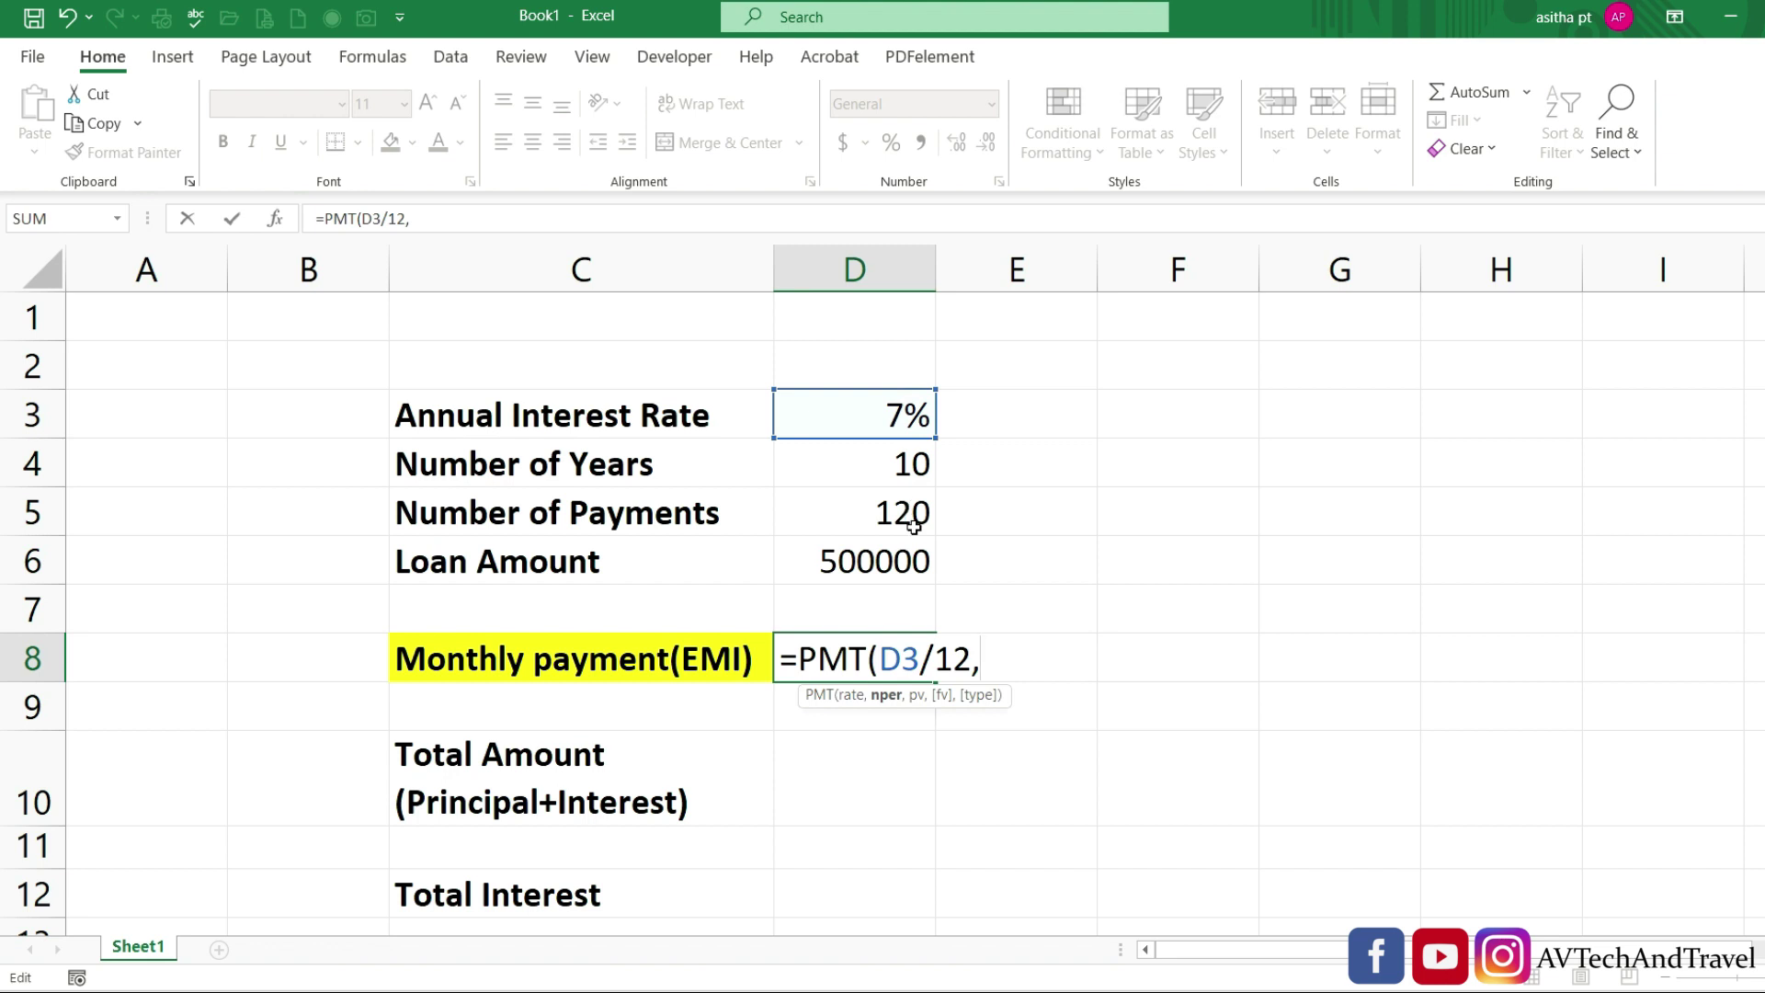
left_click(914, 527)
type(",")
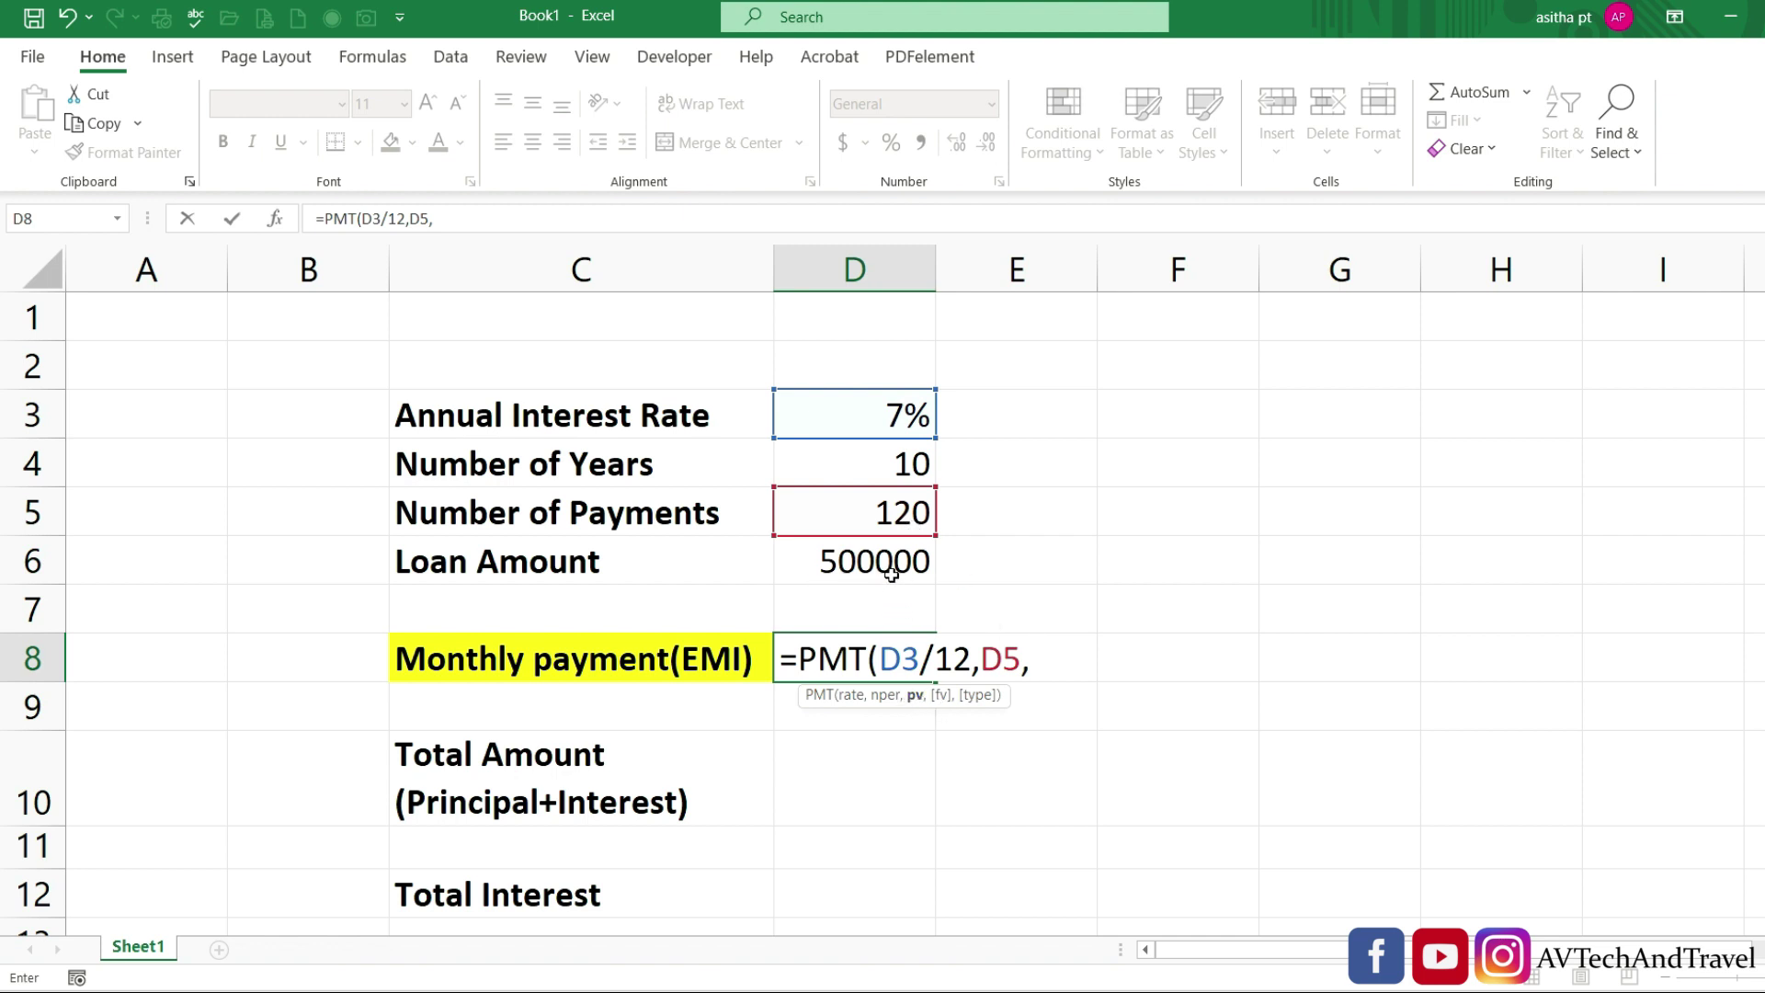
left_click(891, 574)
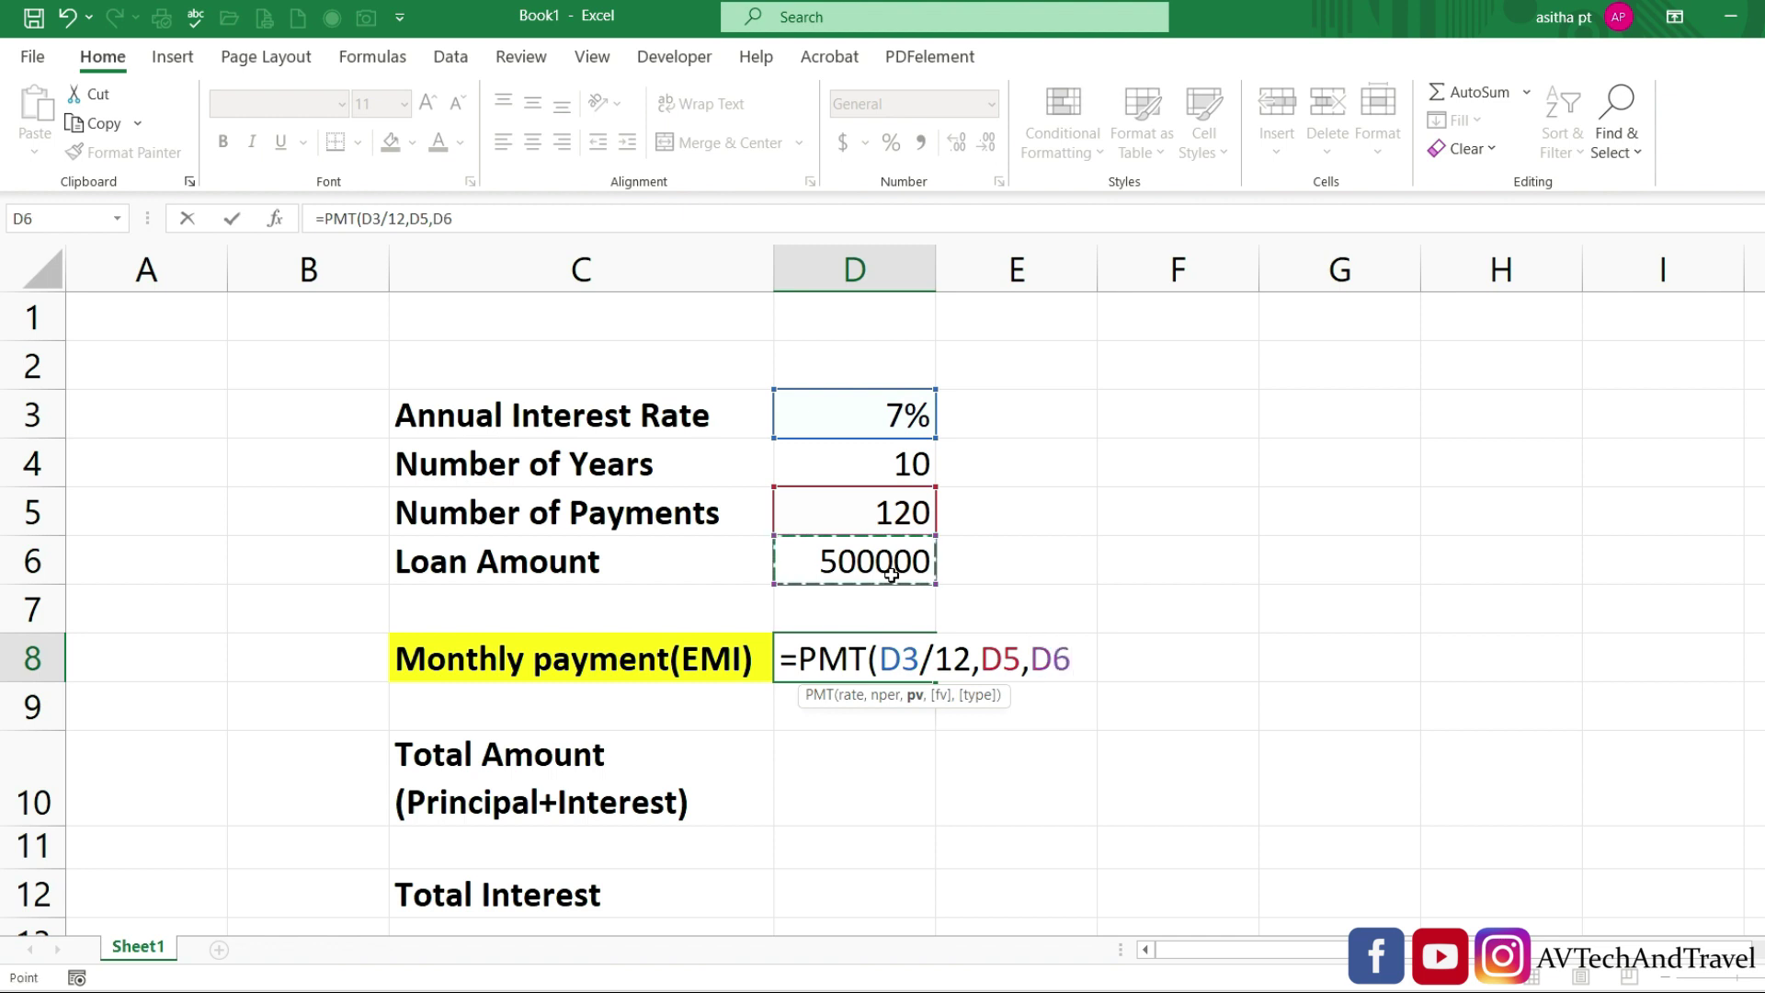
type(")")
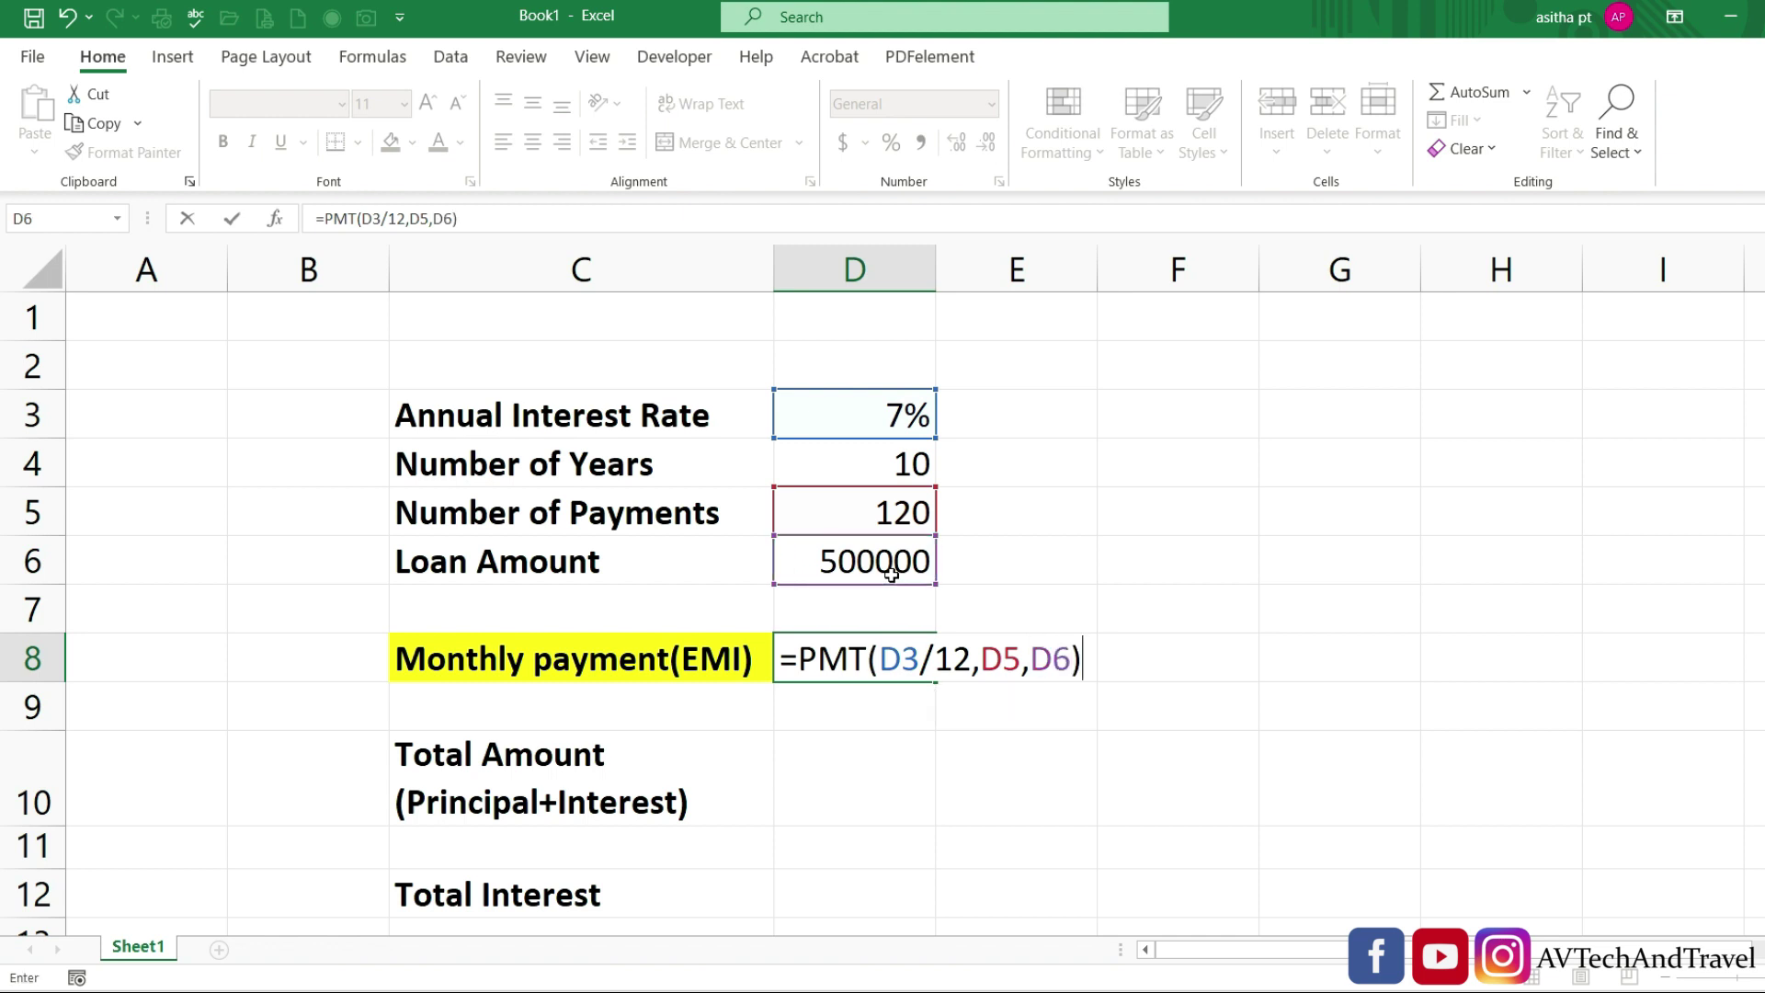
key("Return")
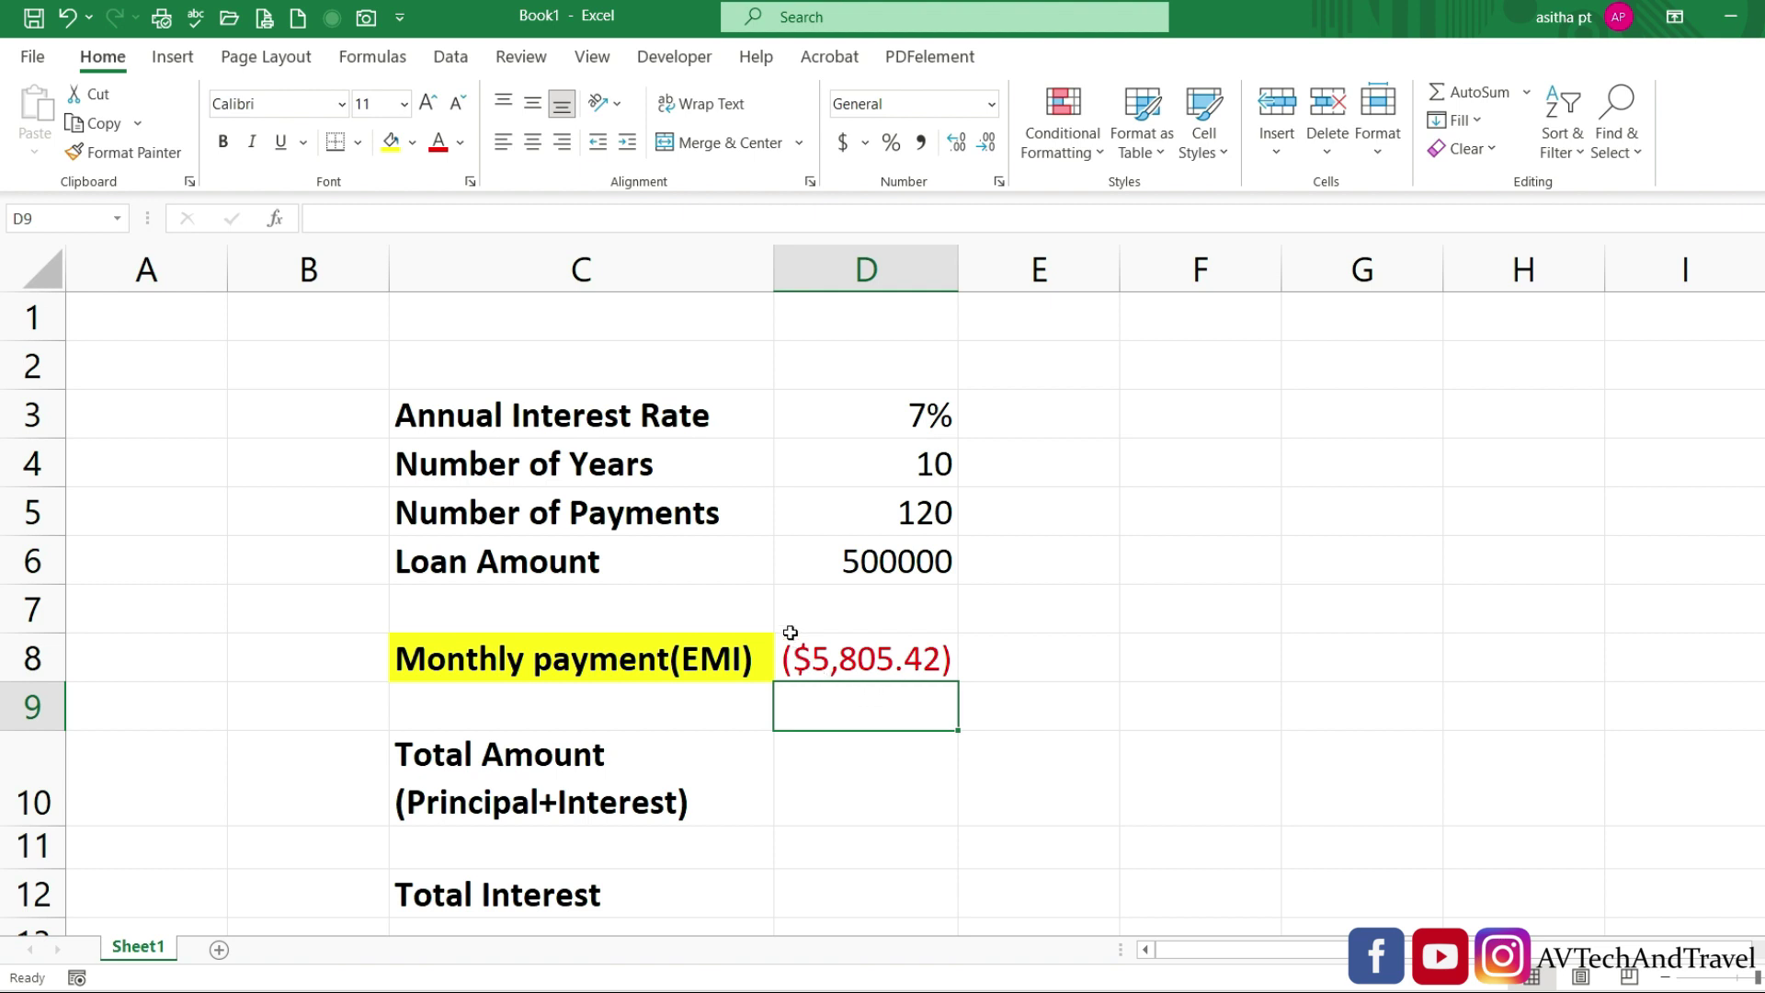
Step: Change D8's formula to =-PMT(D3/12,D5,D6) so the EMI shows a positive $5,805.42
double_click(800, 671)
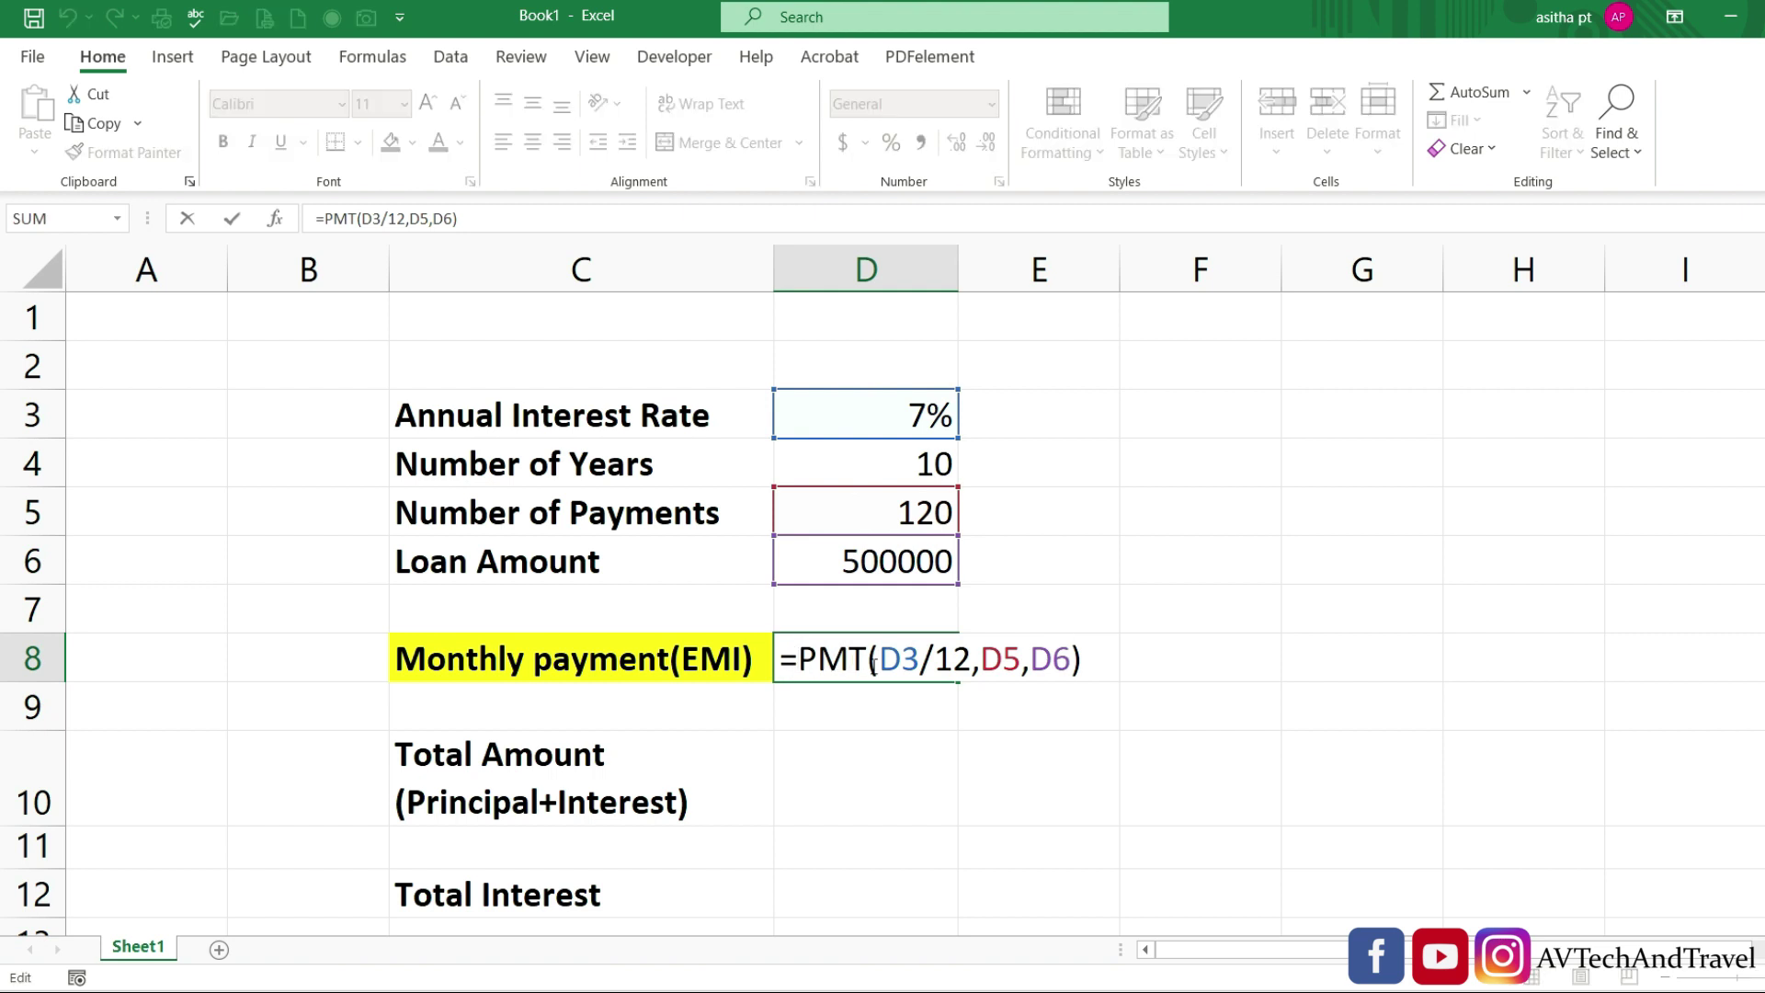
type("-")
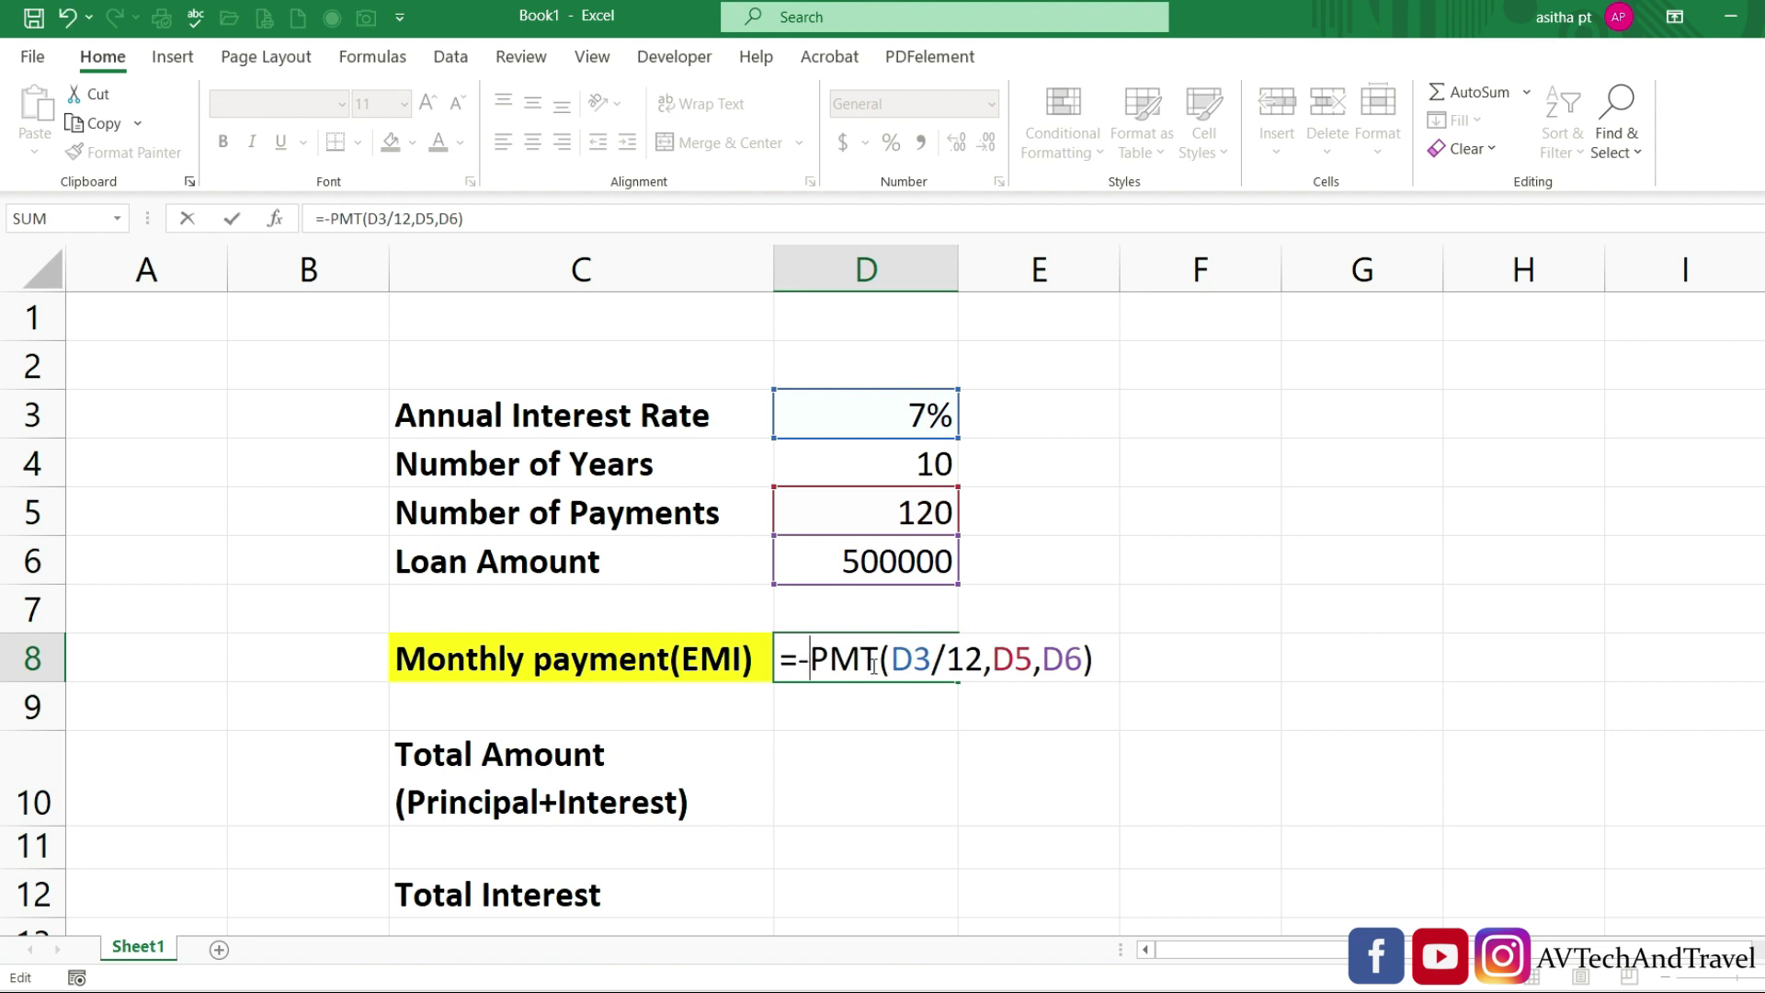
key("Return")
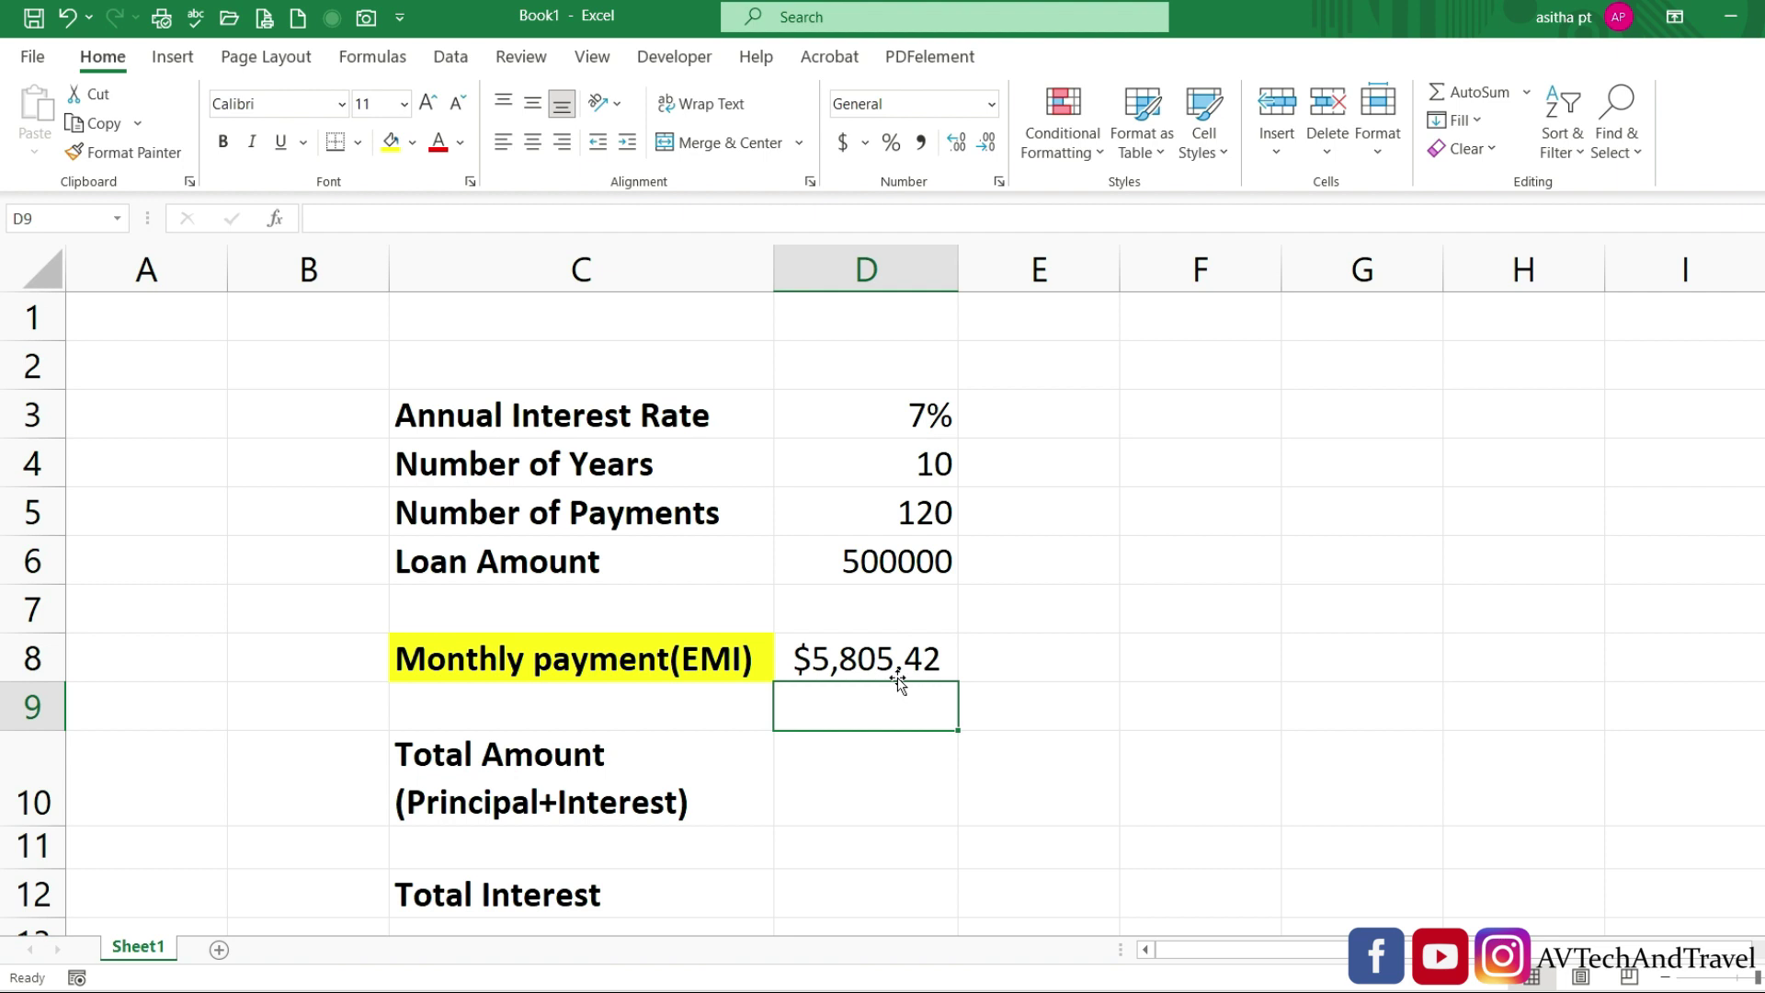
key("Down")
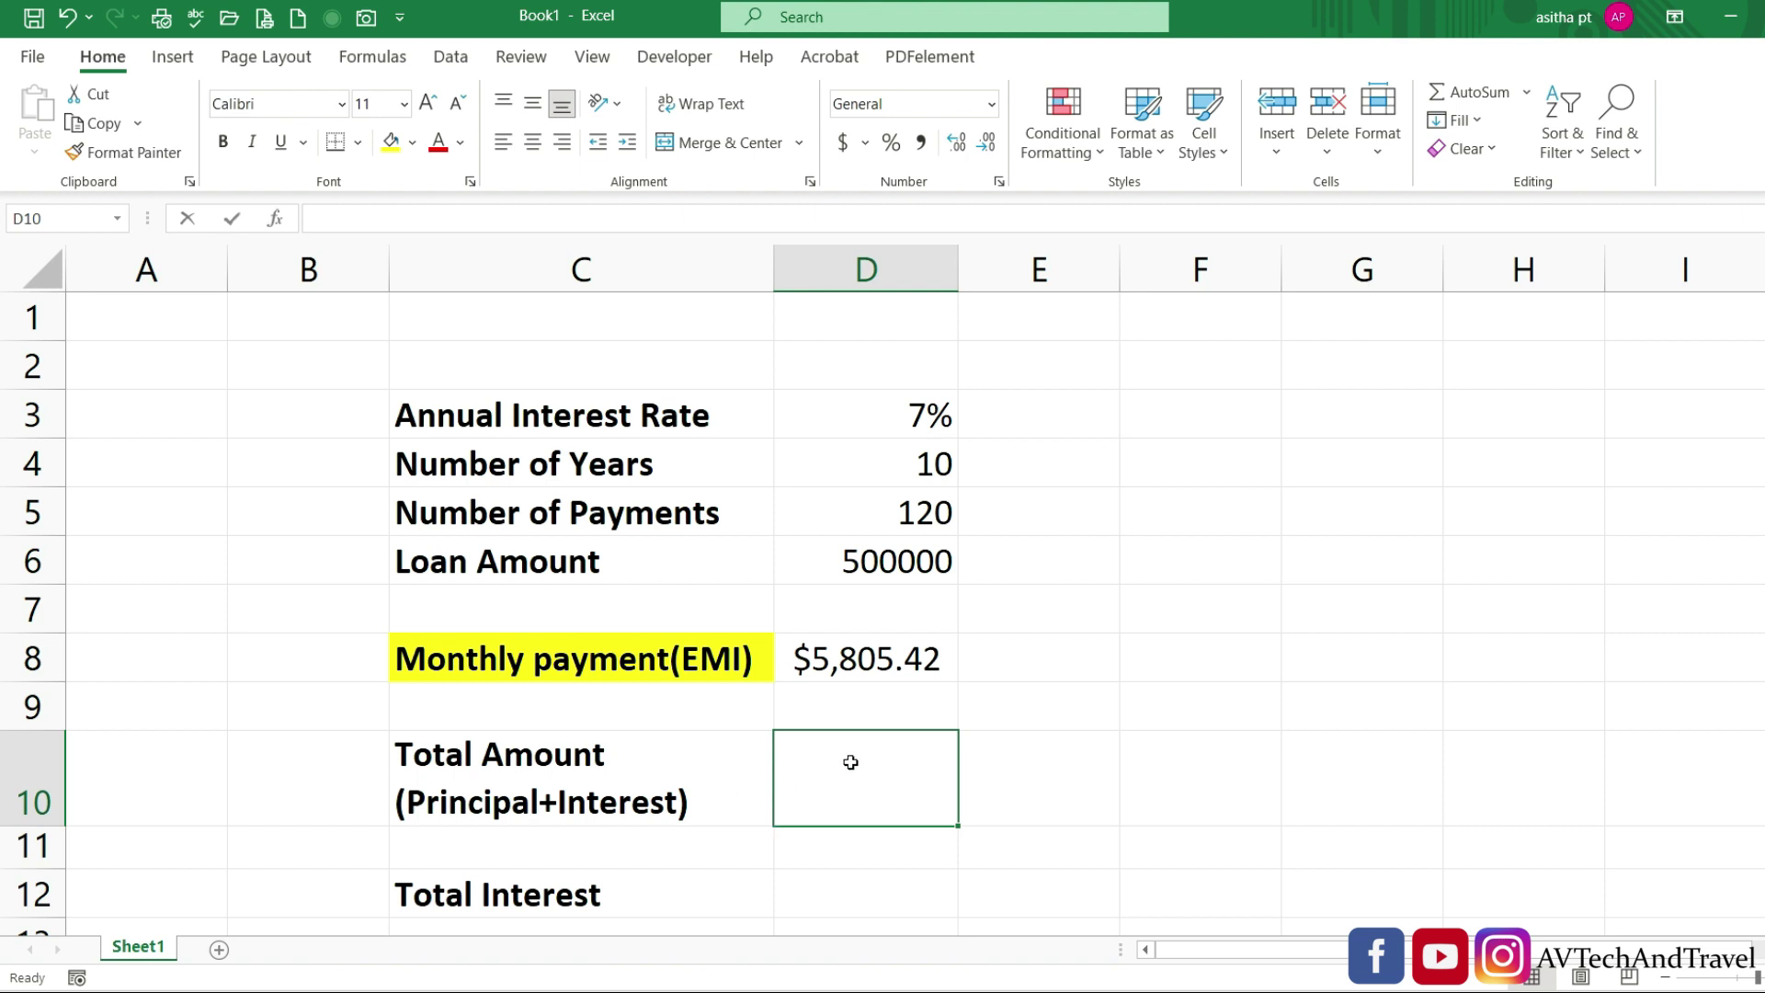
Step: Enter =D8*D5 in D10 so Total Amount shows $696,650.88
double_click(853, 763)
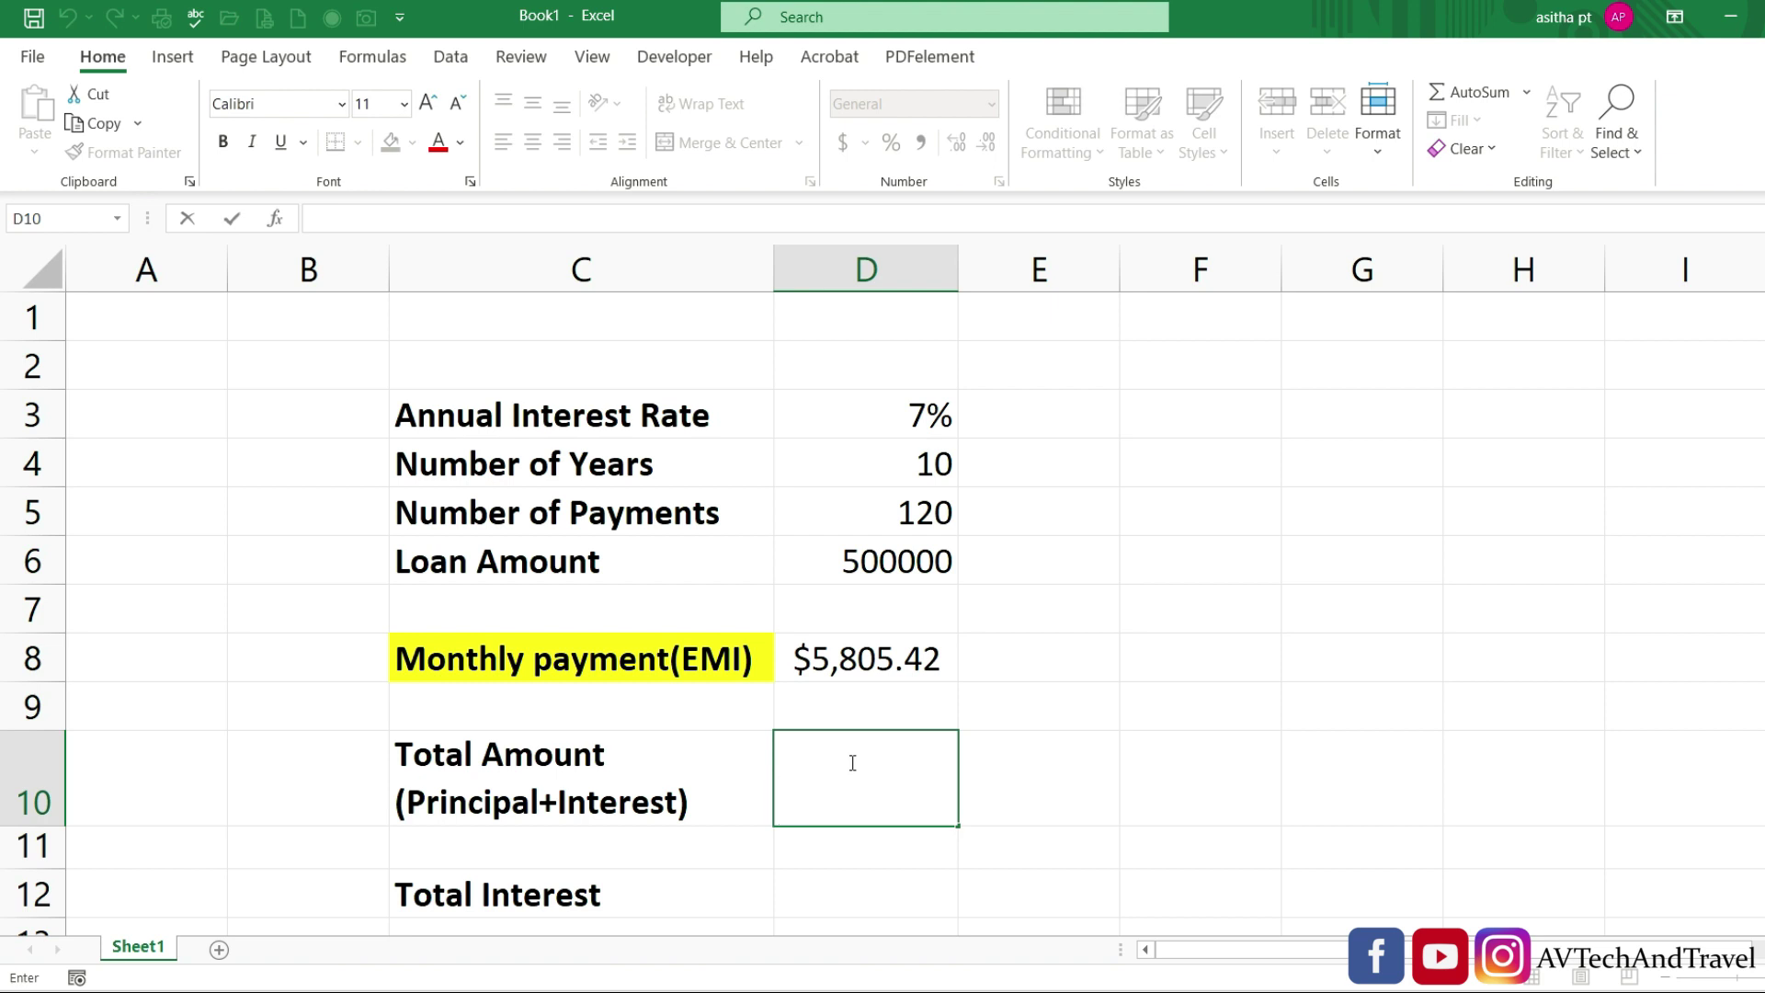
type("=")
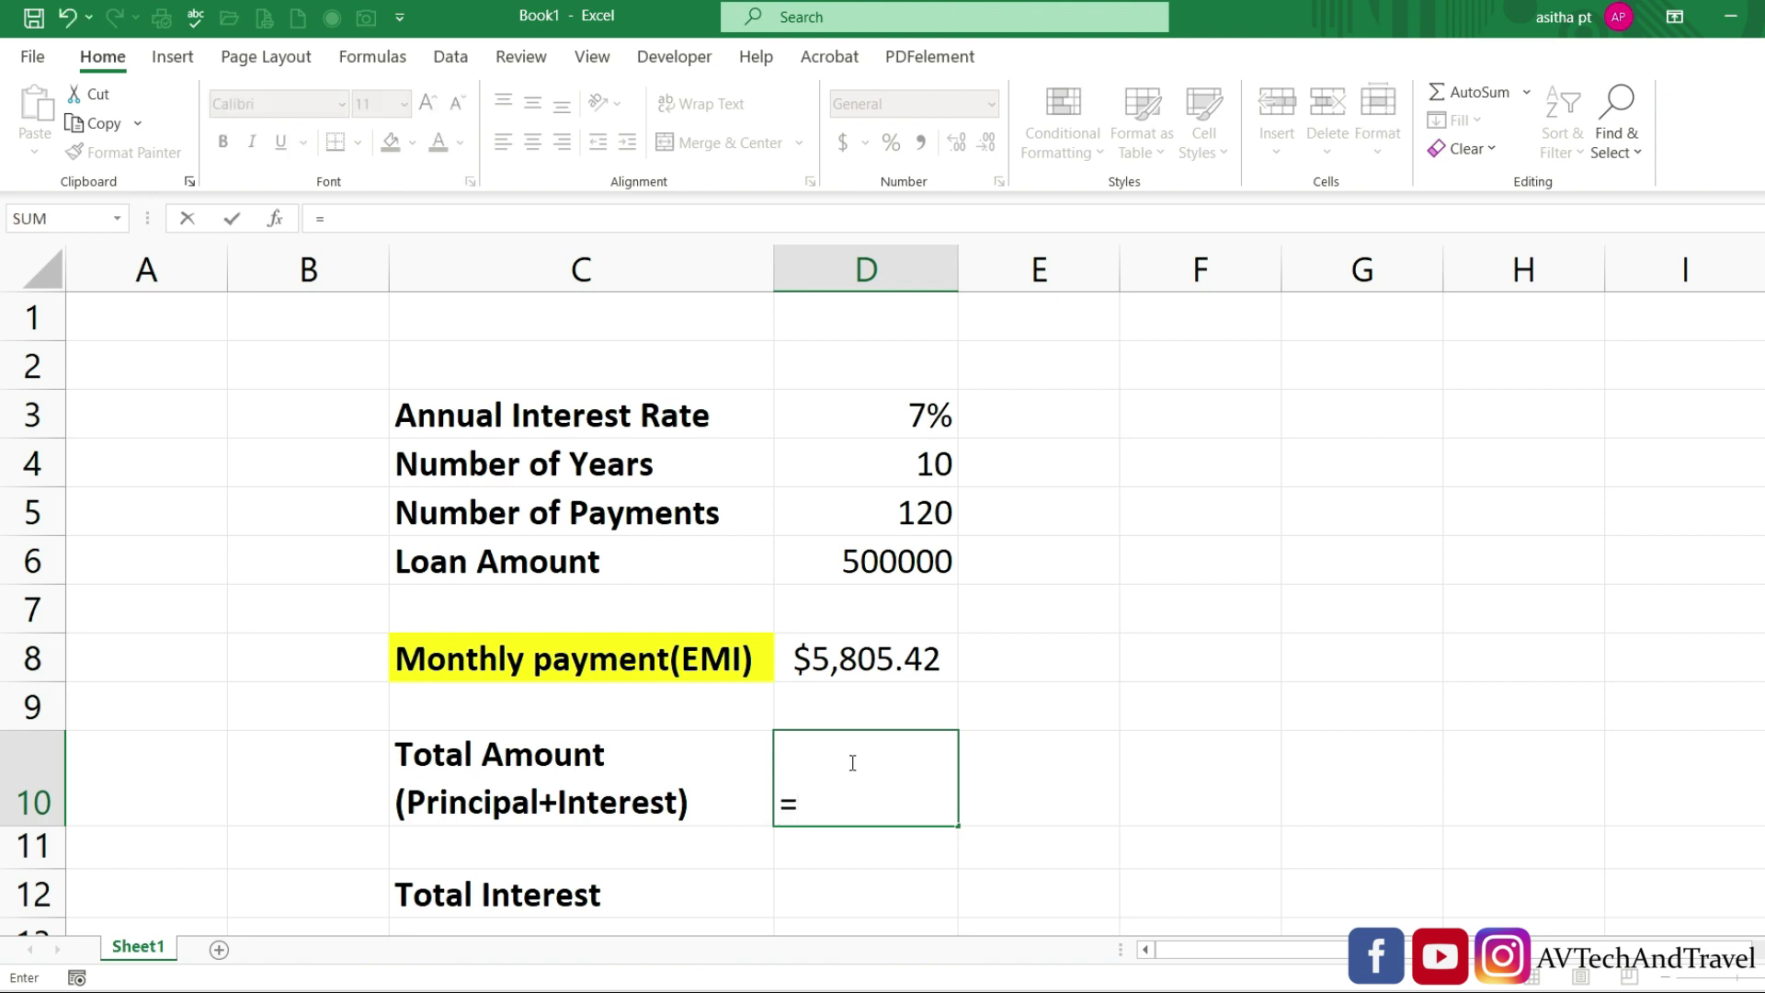
left_click(865, 663)
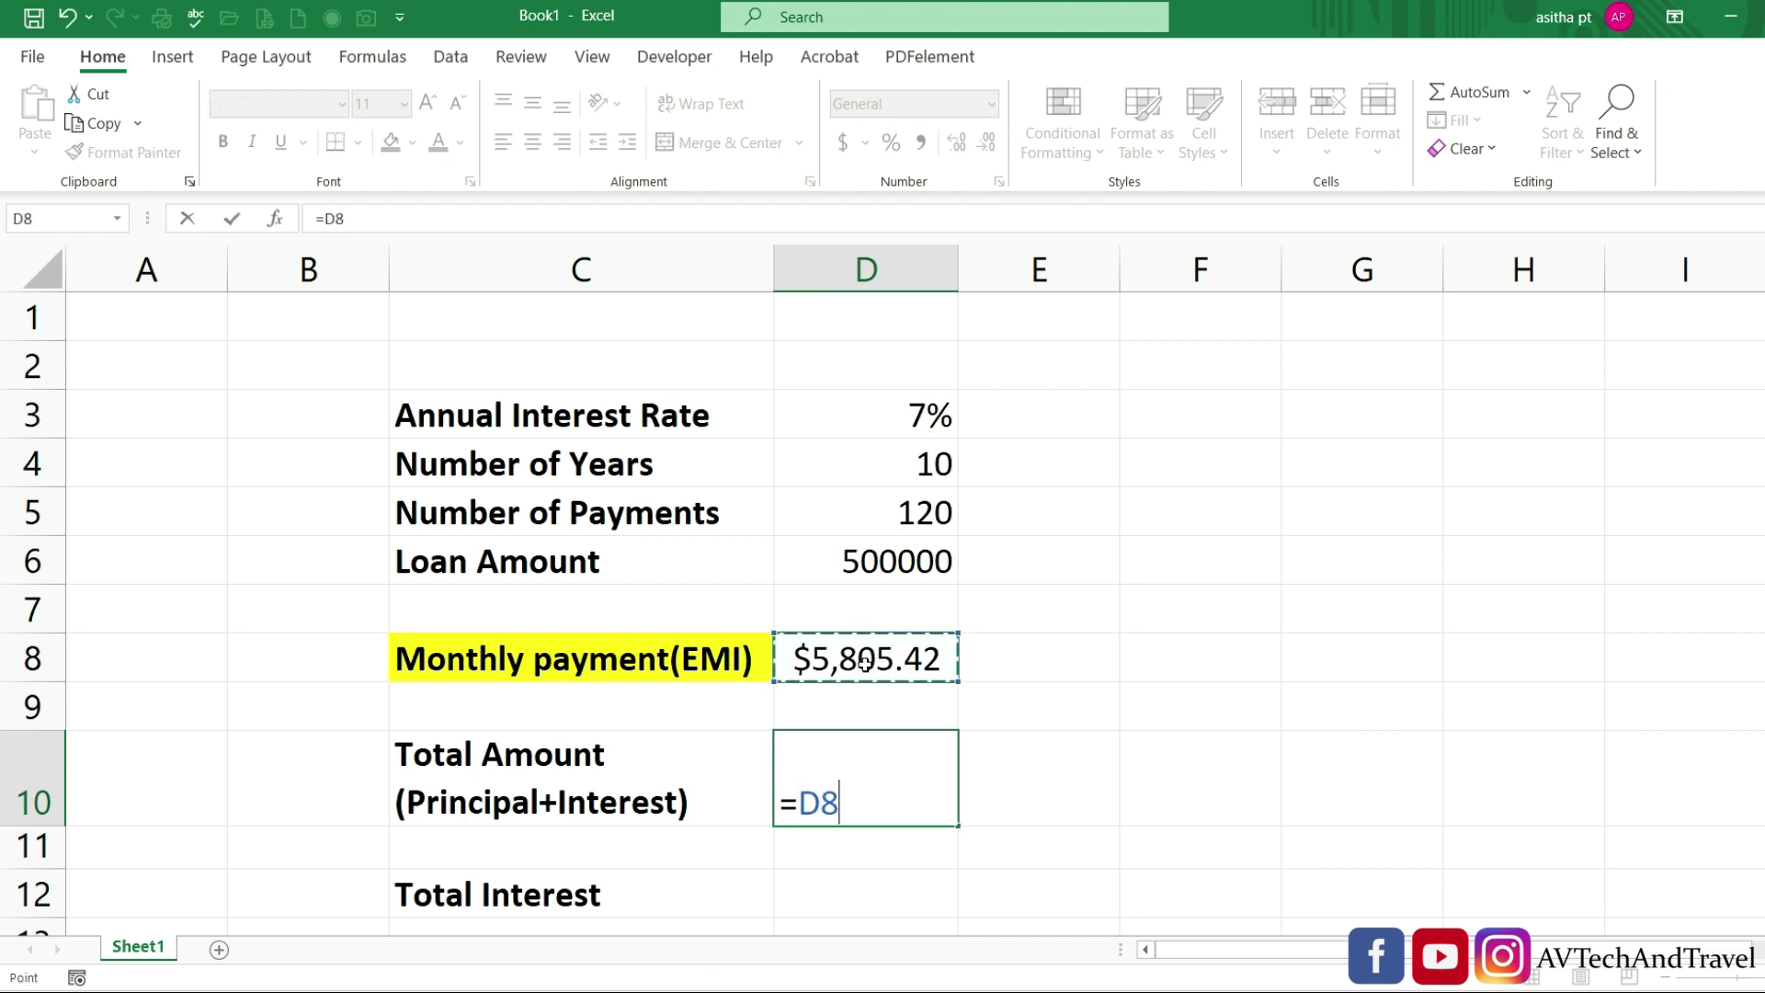
type("*")
left_click(844, 512)
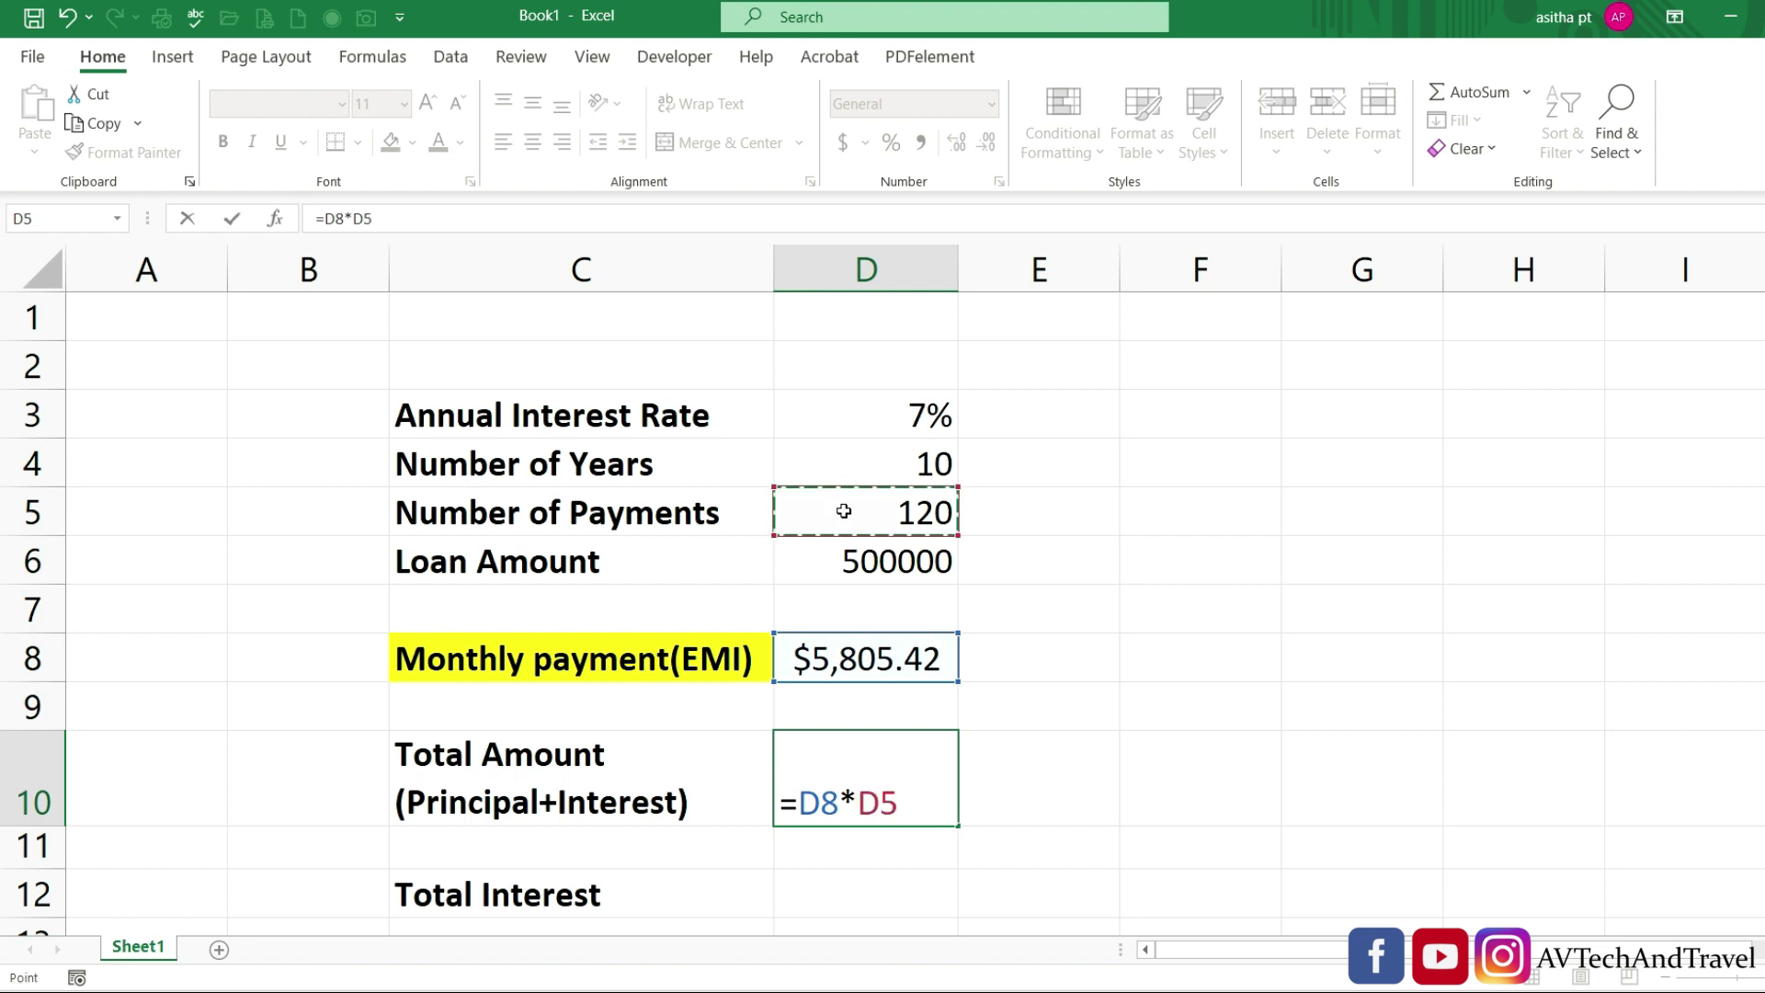
key("Return")
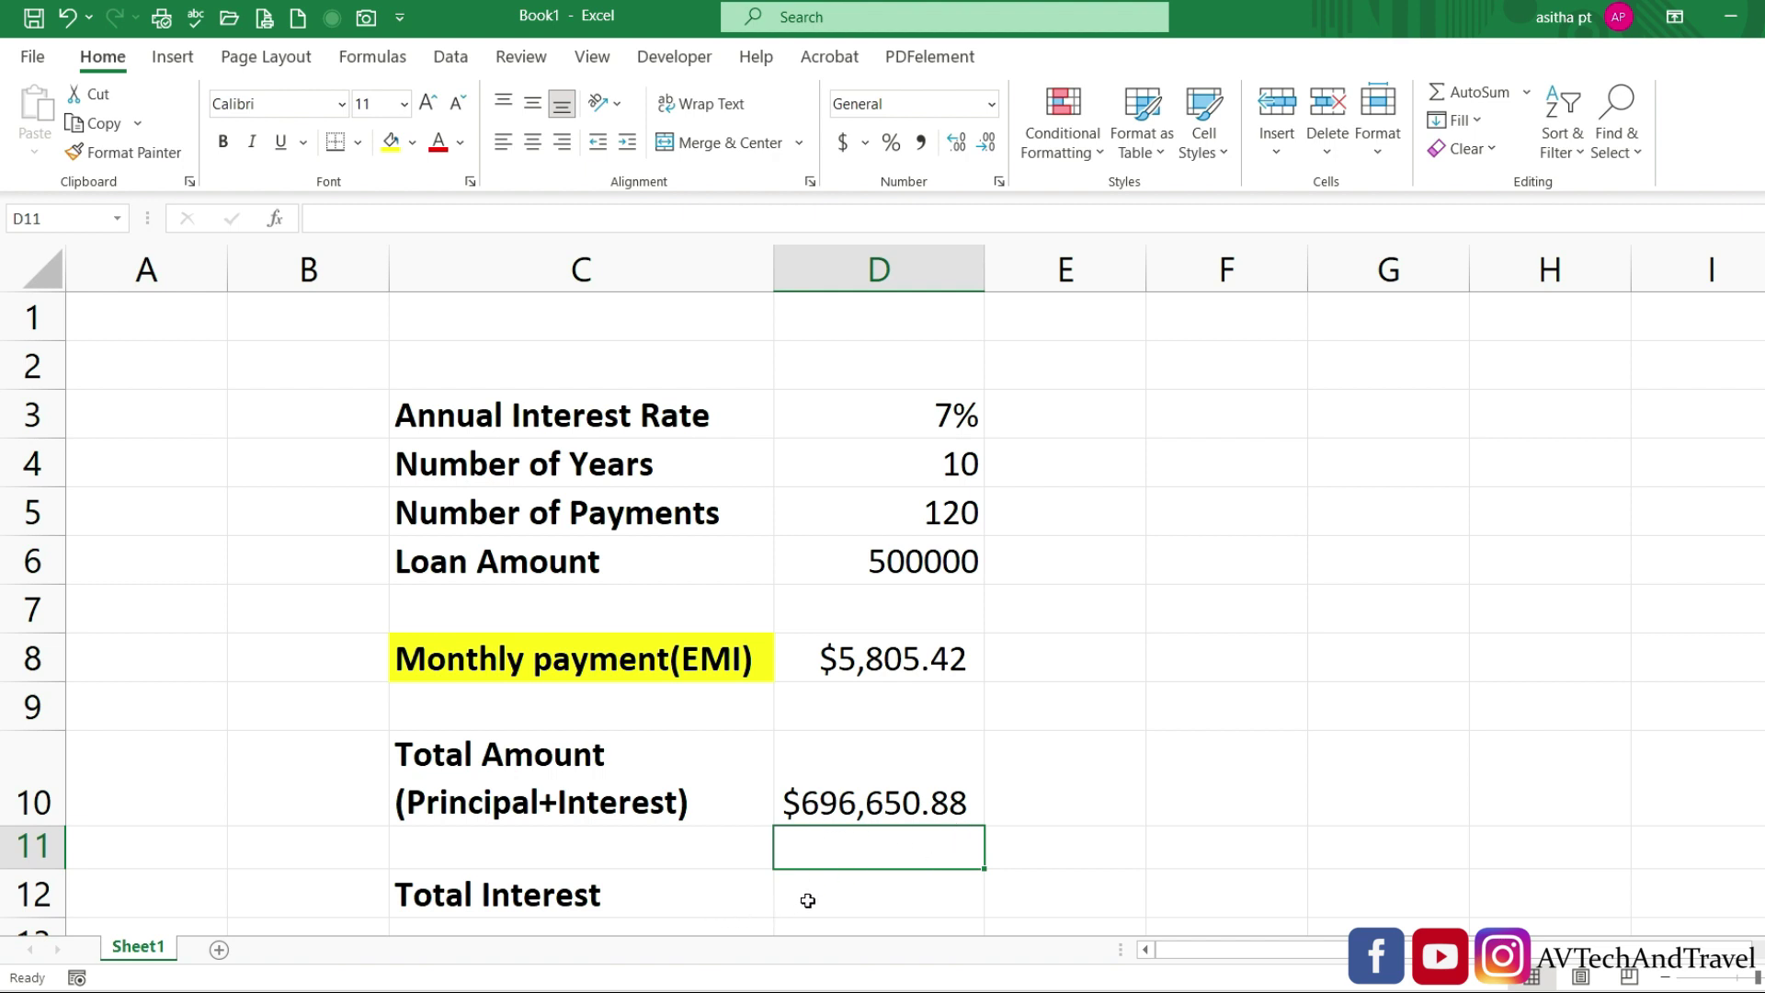
left_click(828, 894)
type("=")
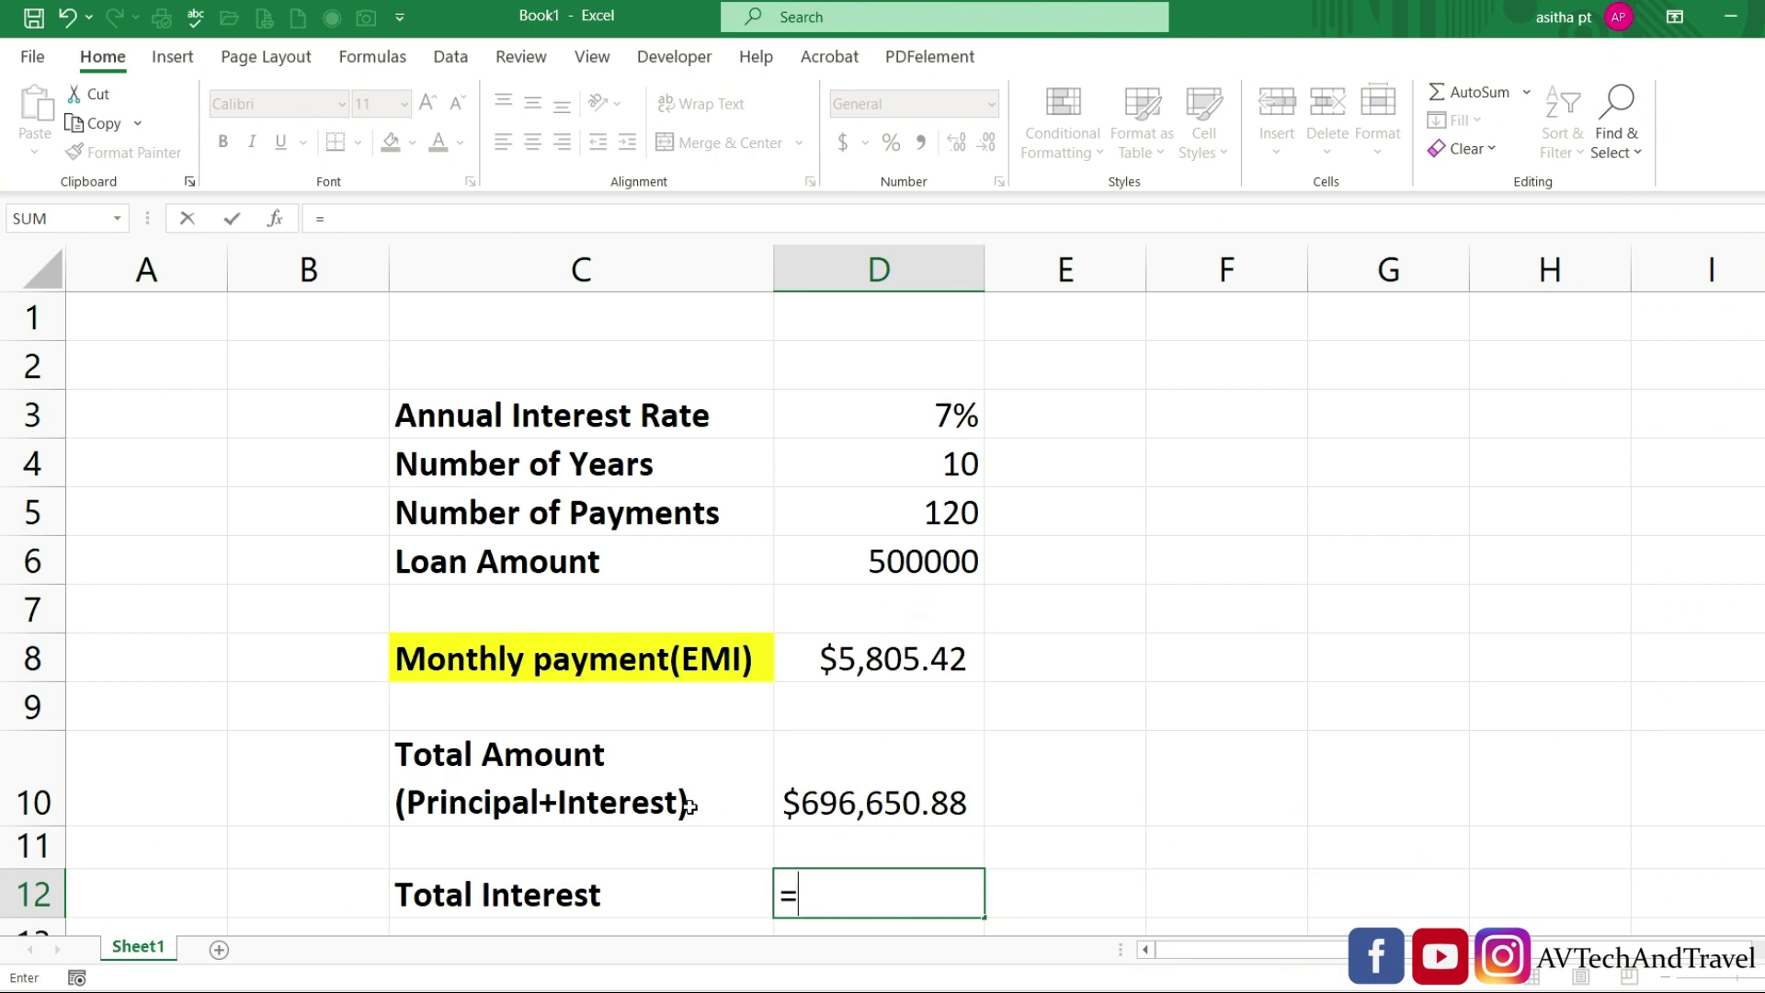
Step: Complete =D10-D6 in D12 so Total Interest shows $196,650.88
left_click(863, 805)
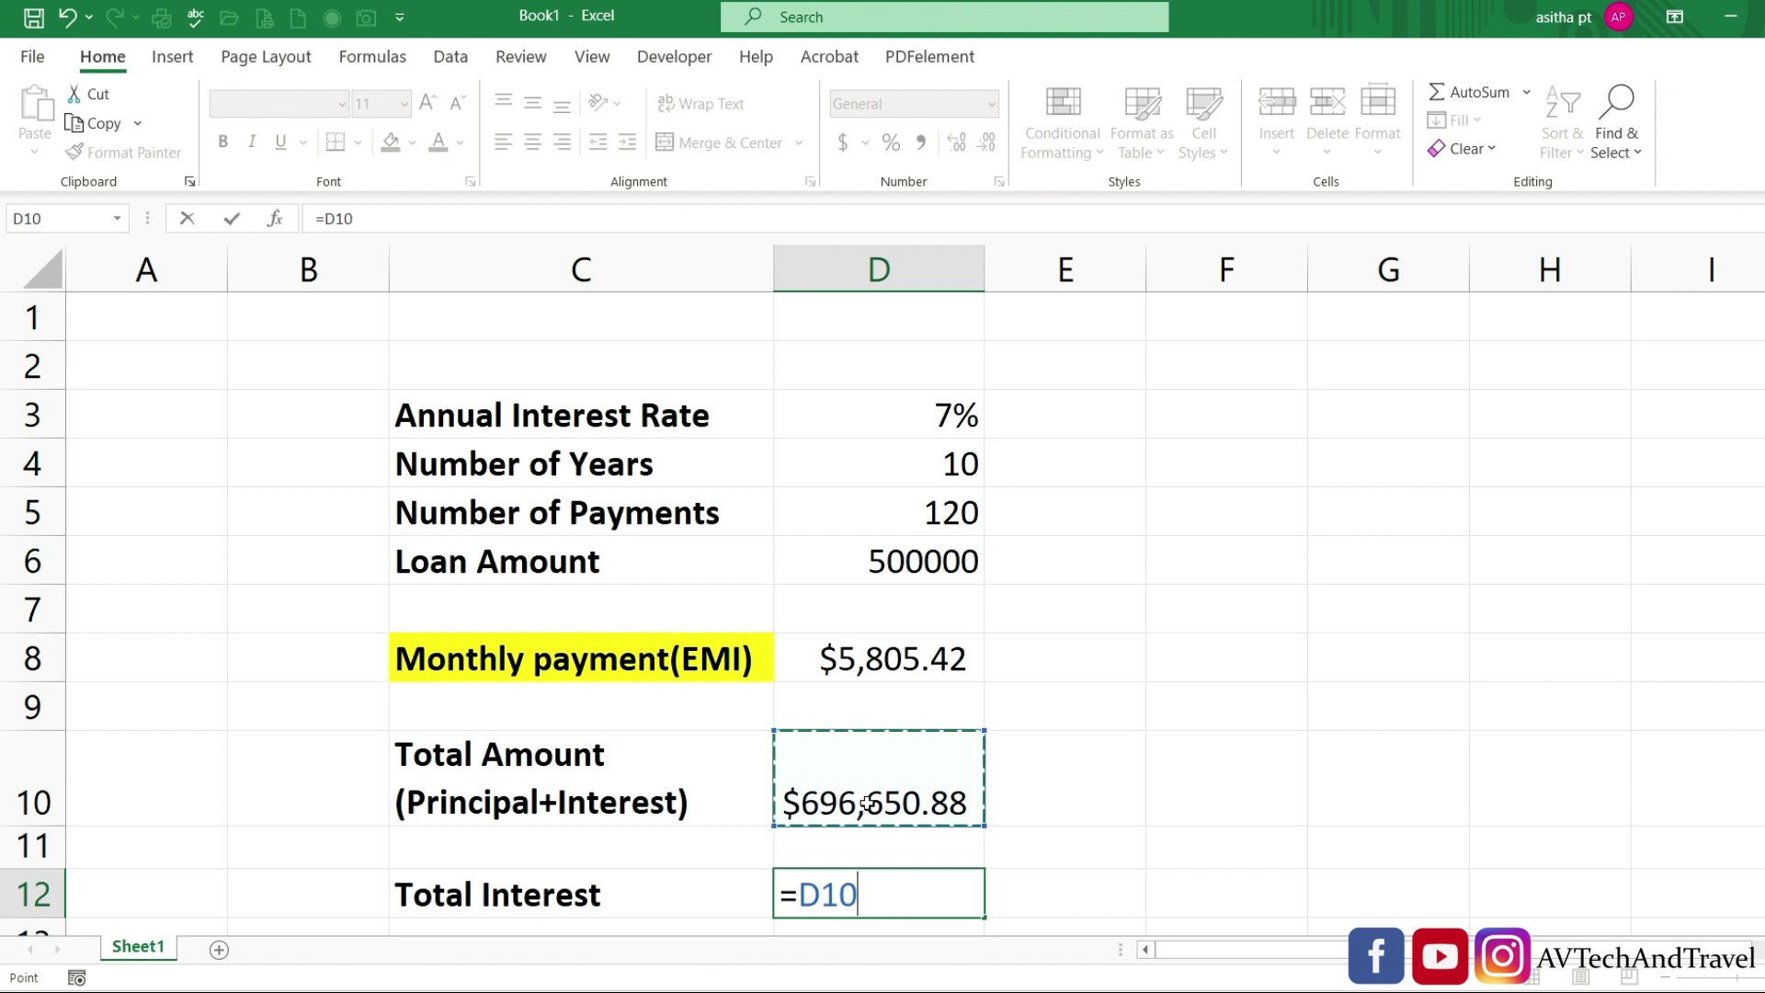
type("-")
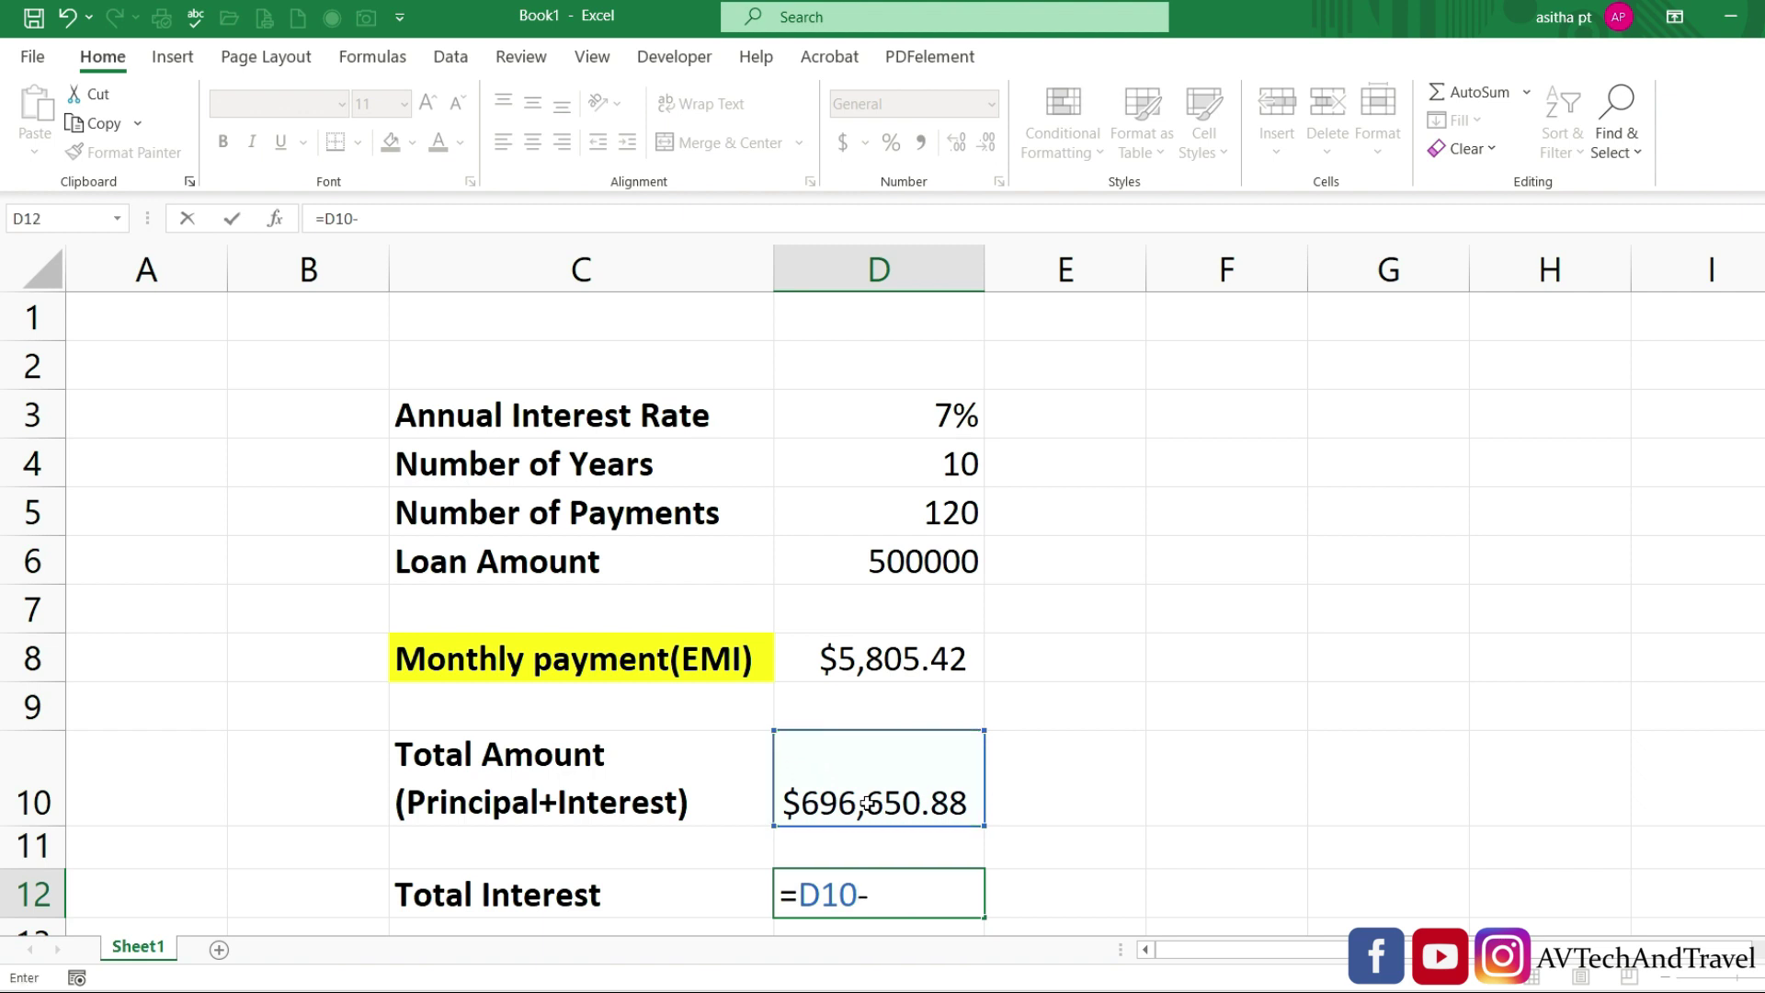
left_click(869, 561)
key("Return")
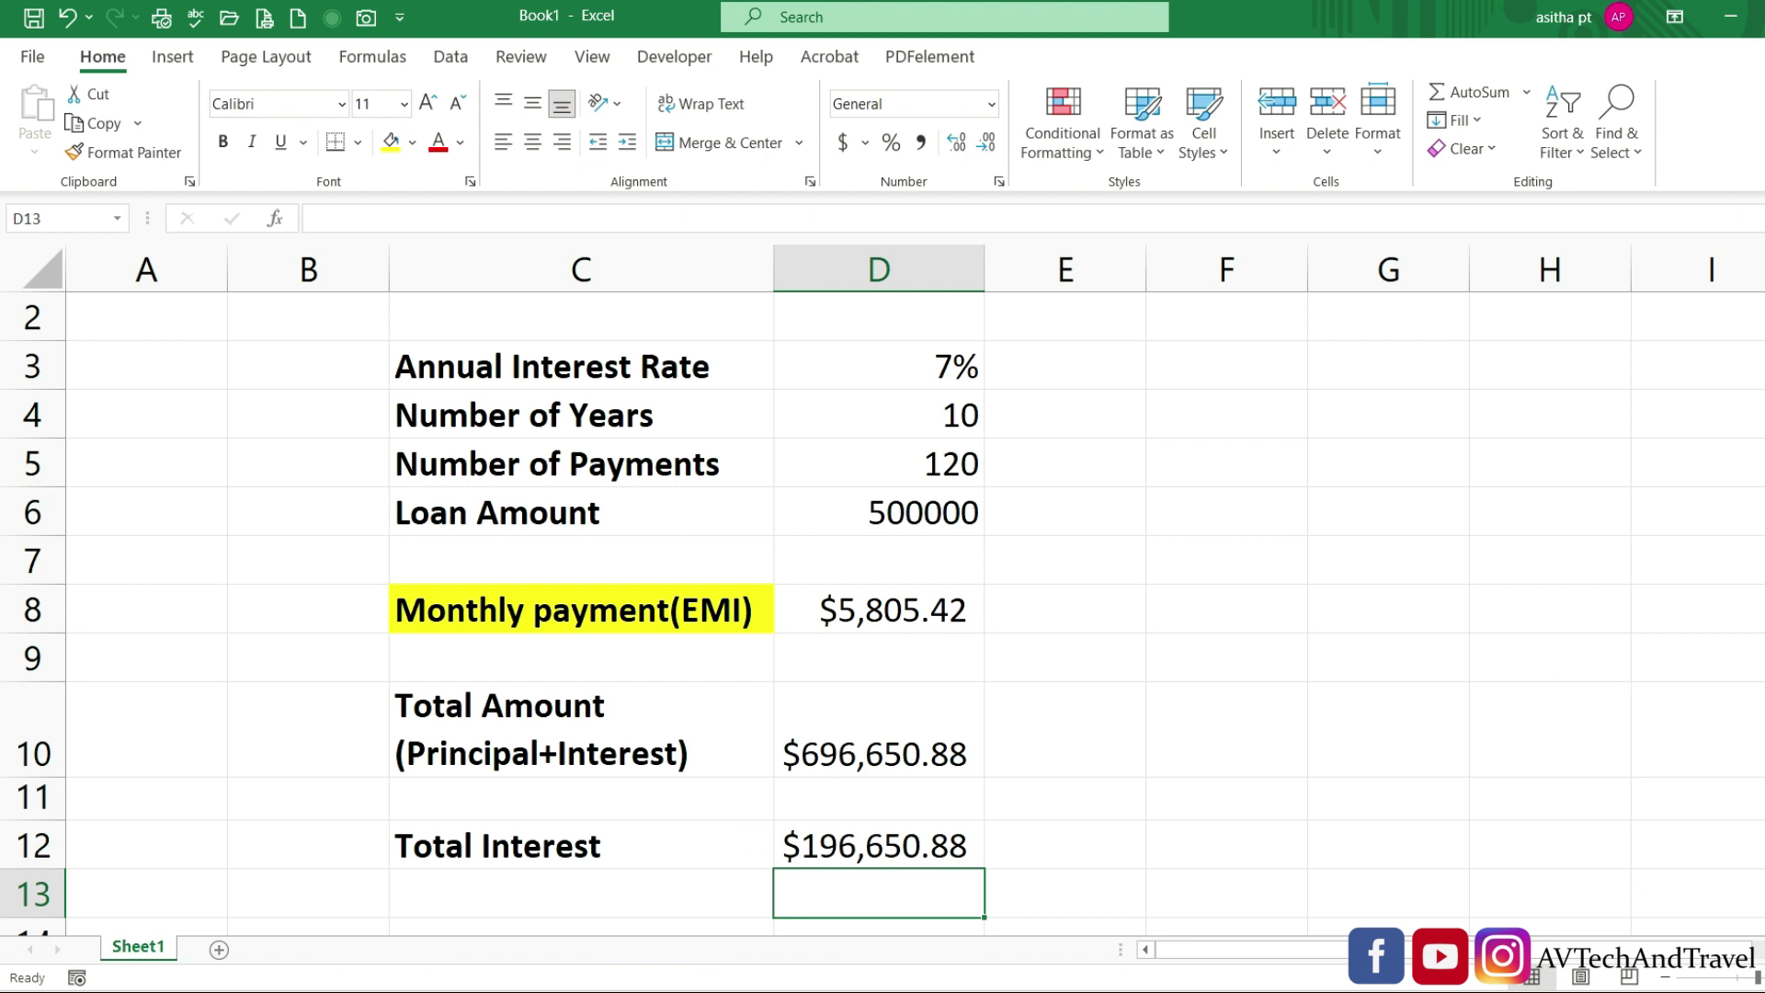
scroll(1619, 692, "up", 1)
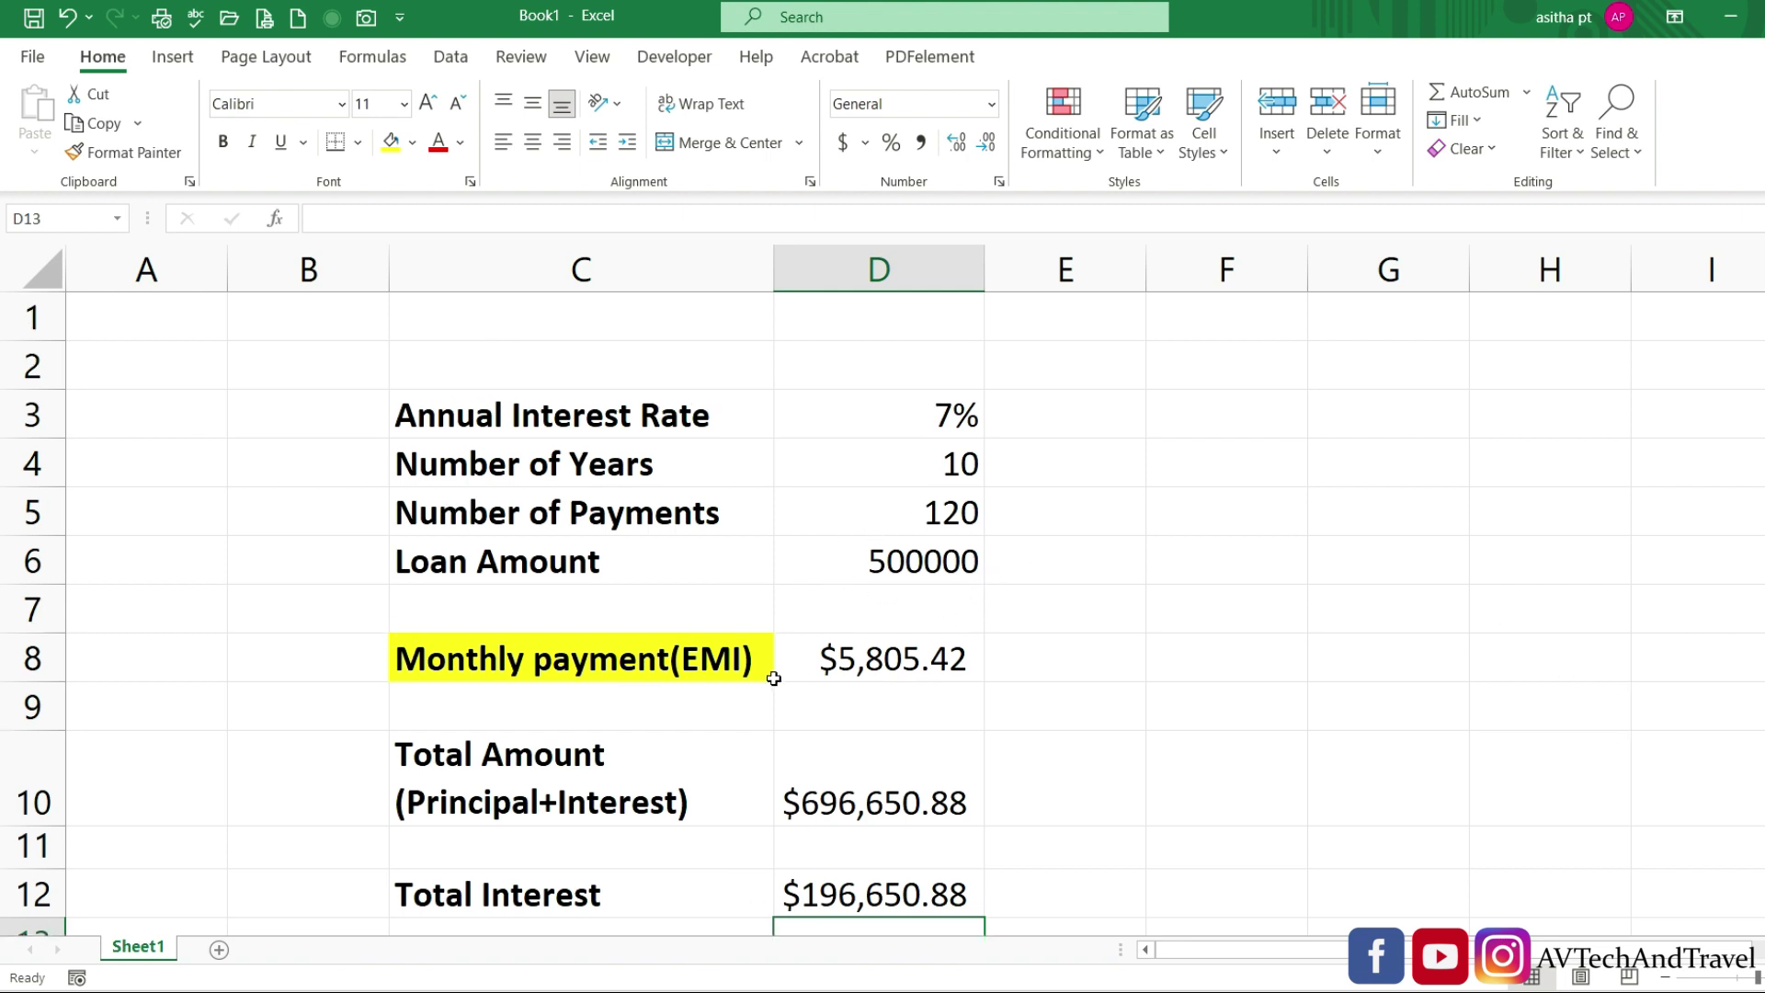
scroll(1682, 659, "down", 1)
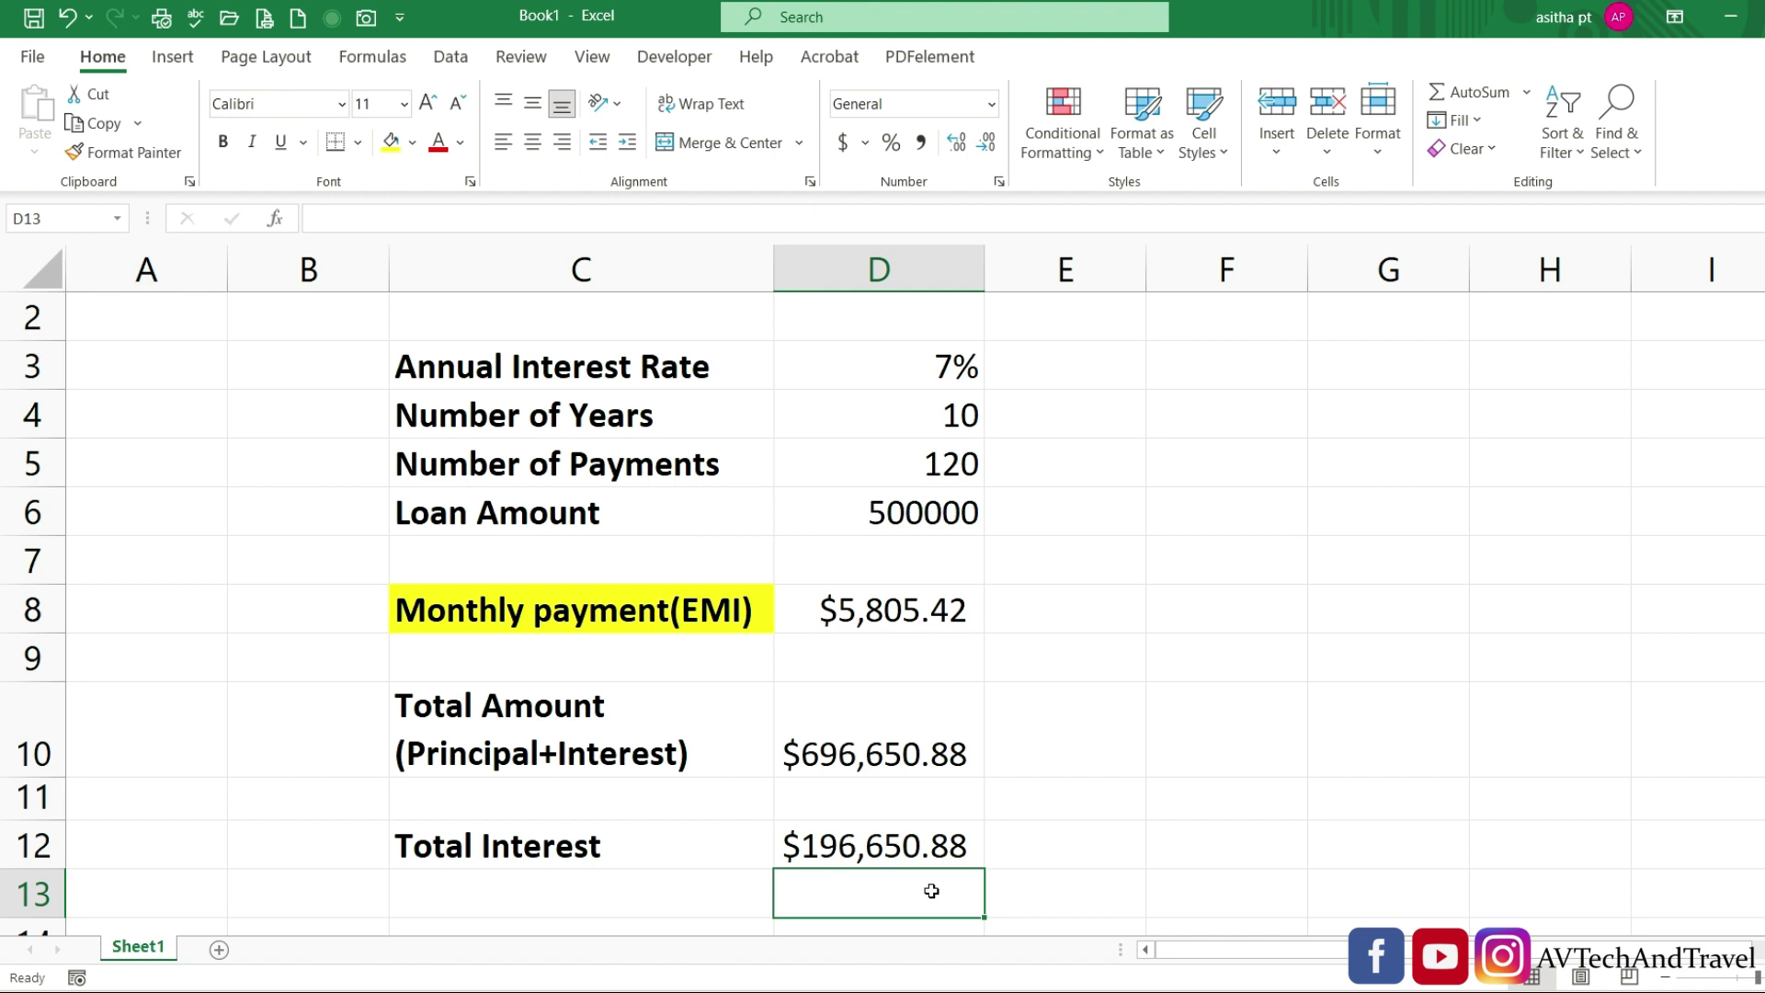
Step: Change the interest rate in D3 from 7% to 5%, recalculating the EMI to $5,303.28
left_click(1166, 434)
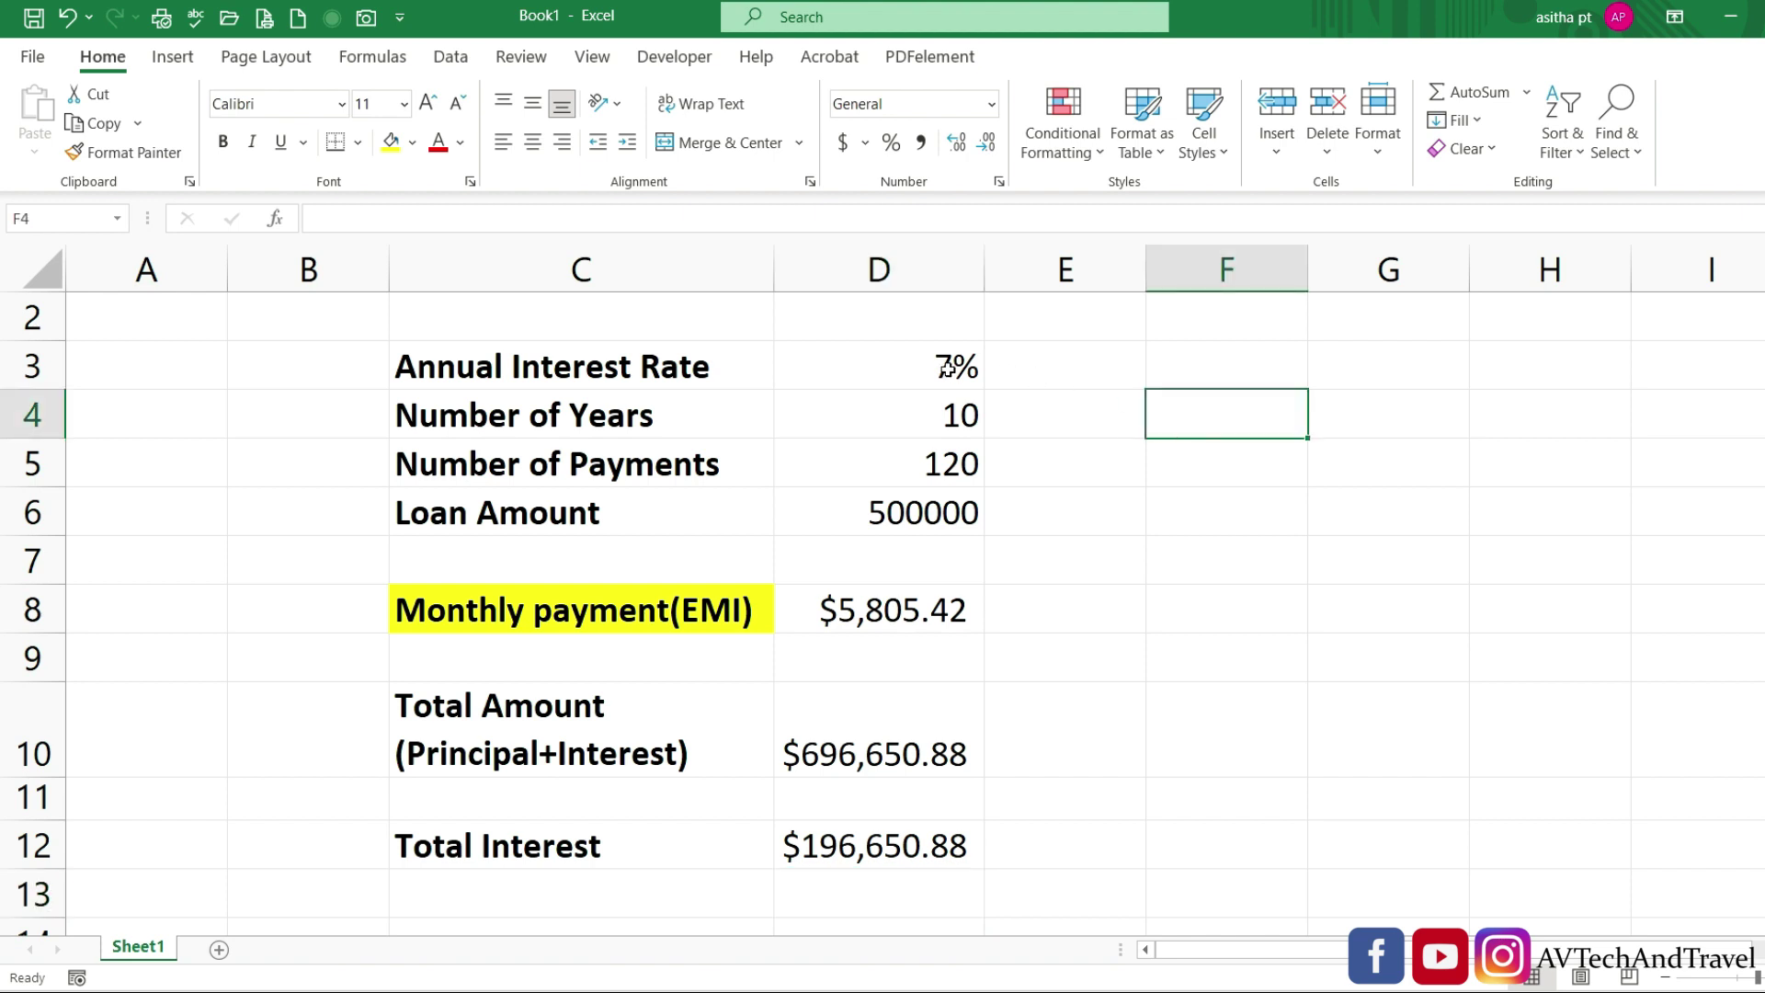
double_click(950, 371)
key("BackSpace")
type("5")
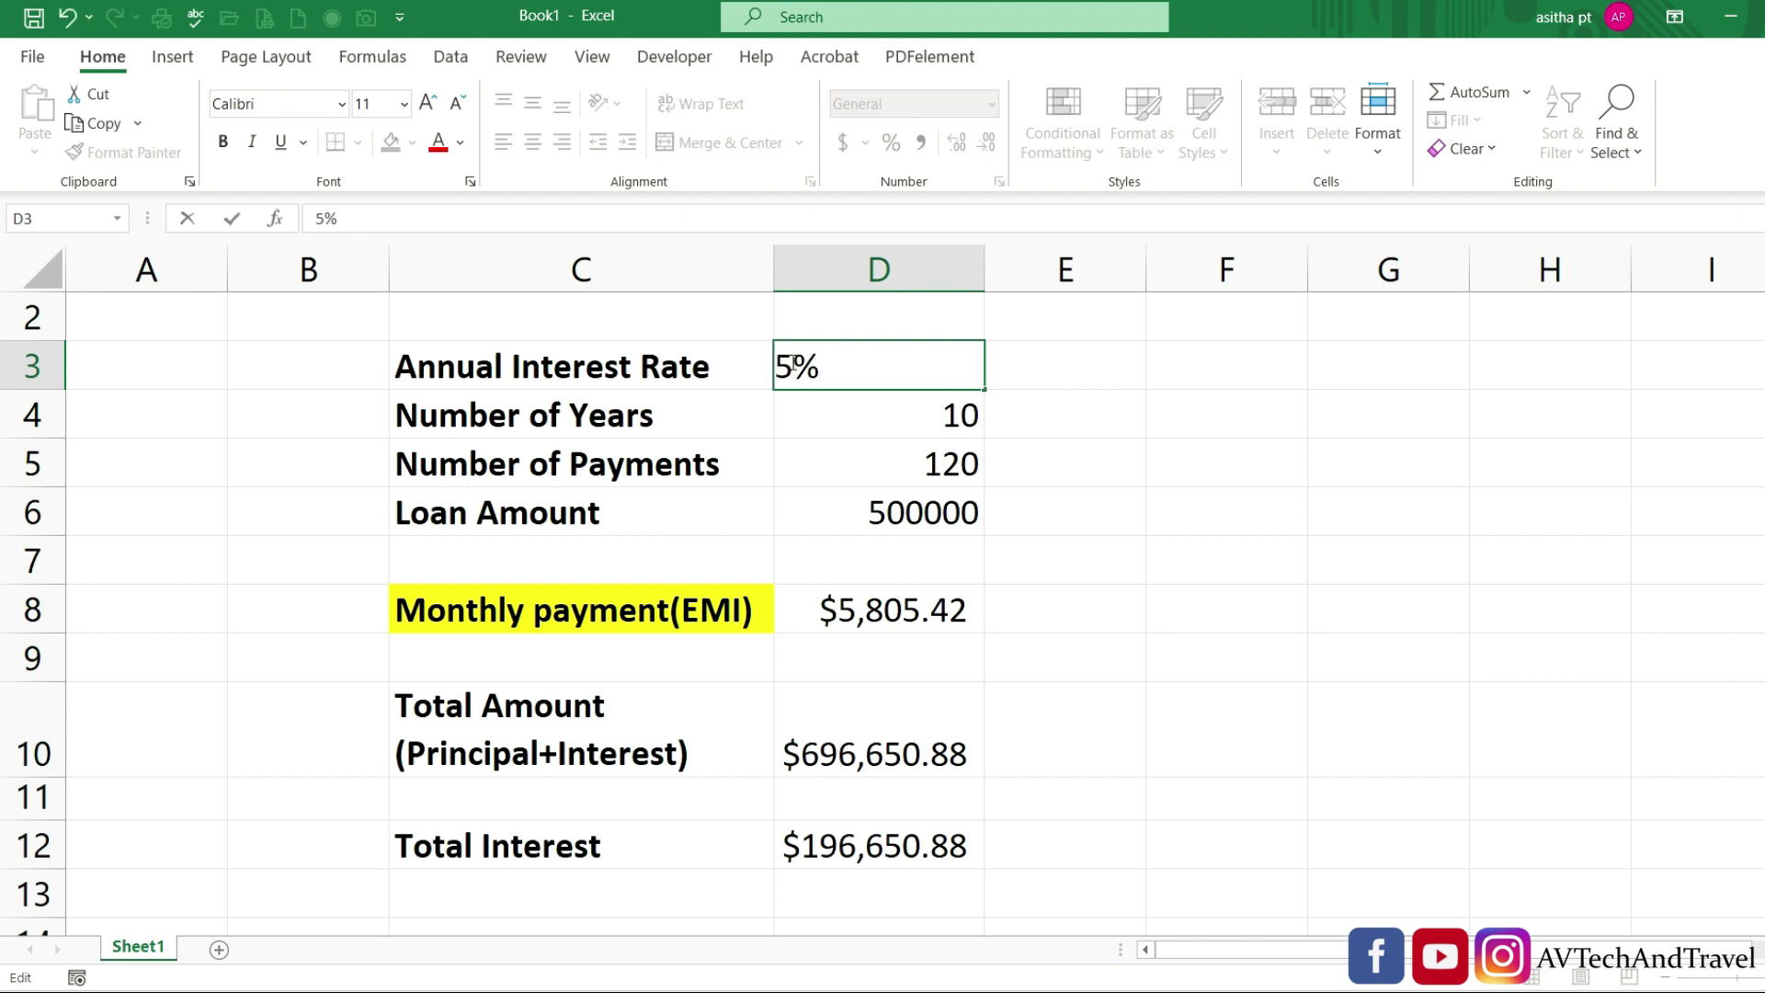
key("Return")
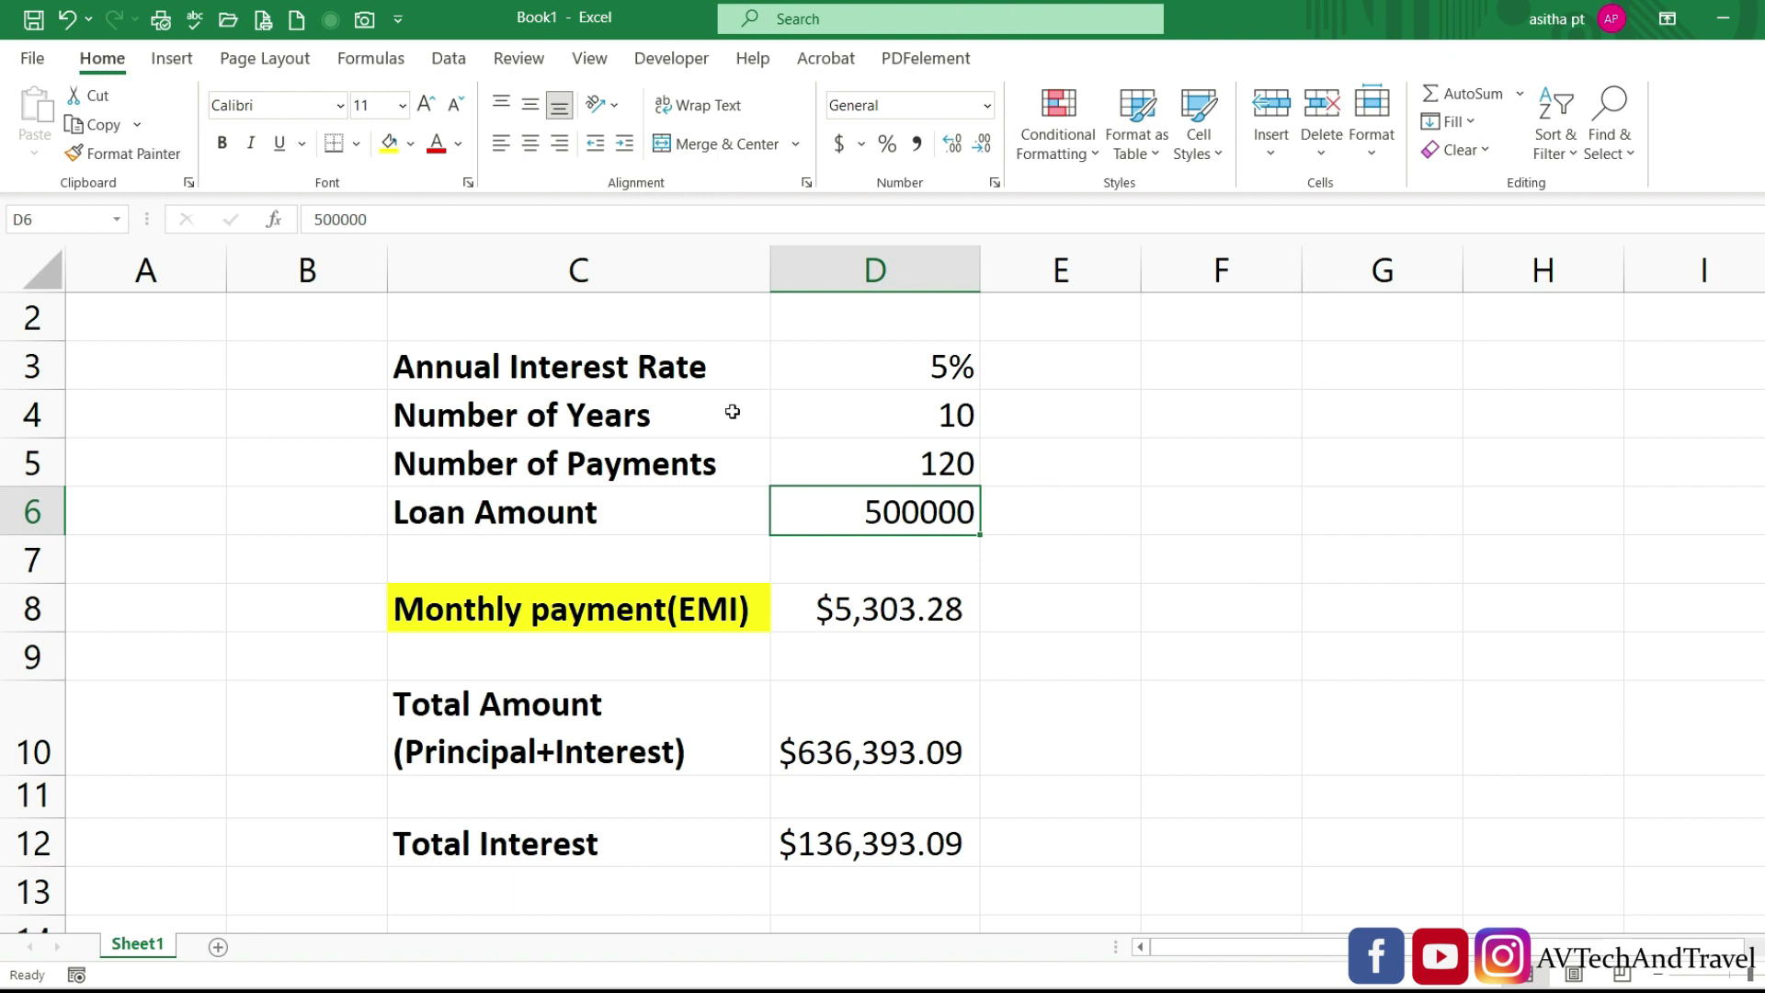
Step: Change Number of Years in D4 from 10 to 7, giving 84 payments and a $7,066.95 EMI
double_click(938, 420)
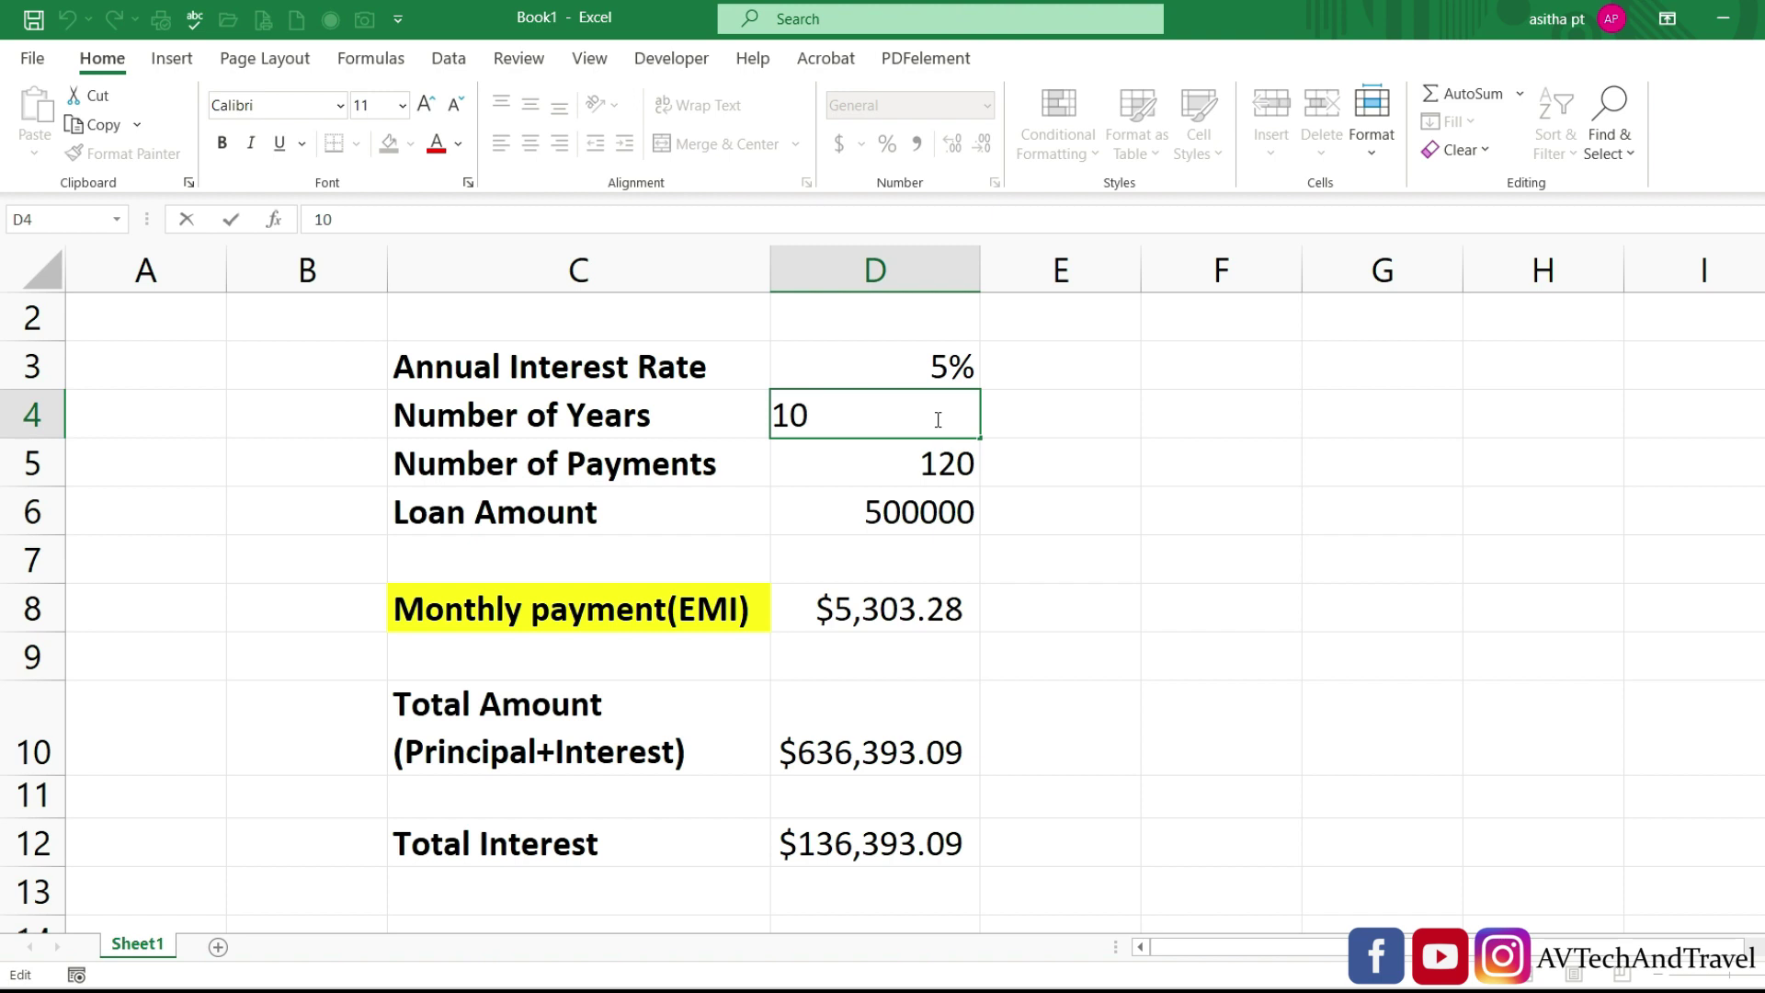
key("BackSpace")
key("BackSpace")
key("Return")
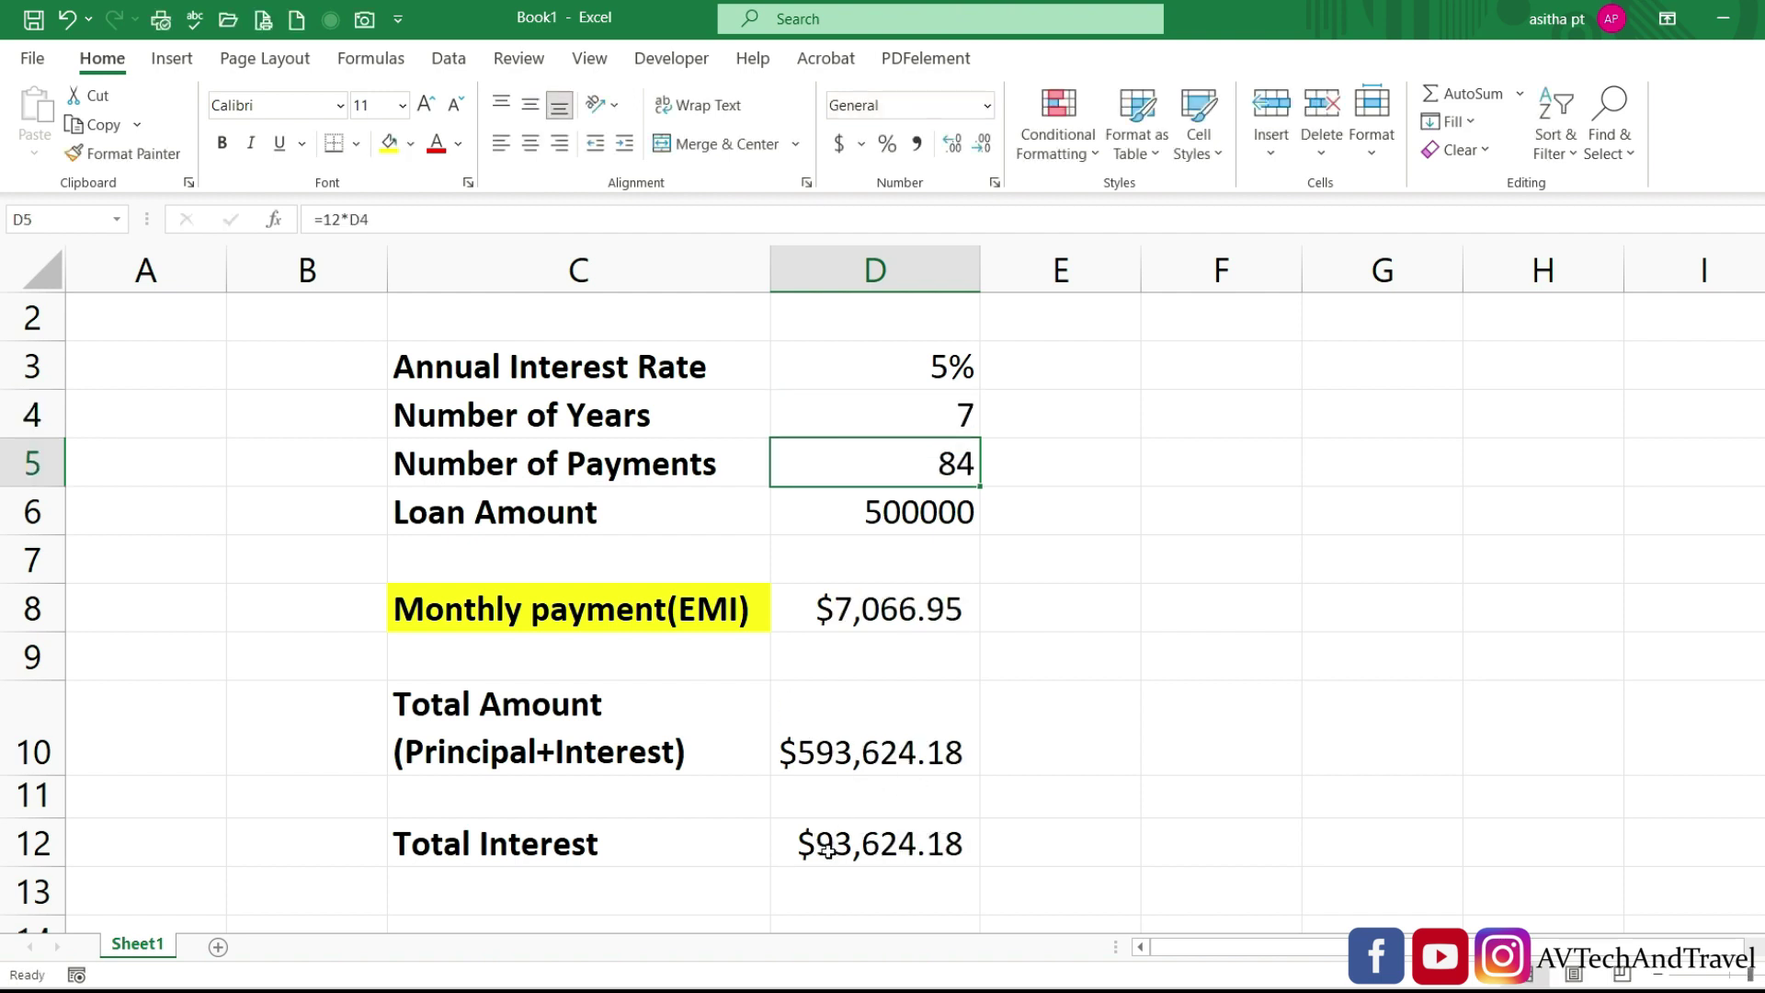